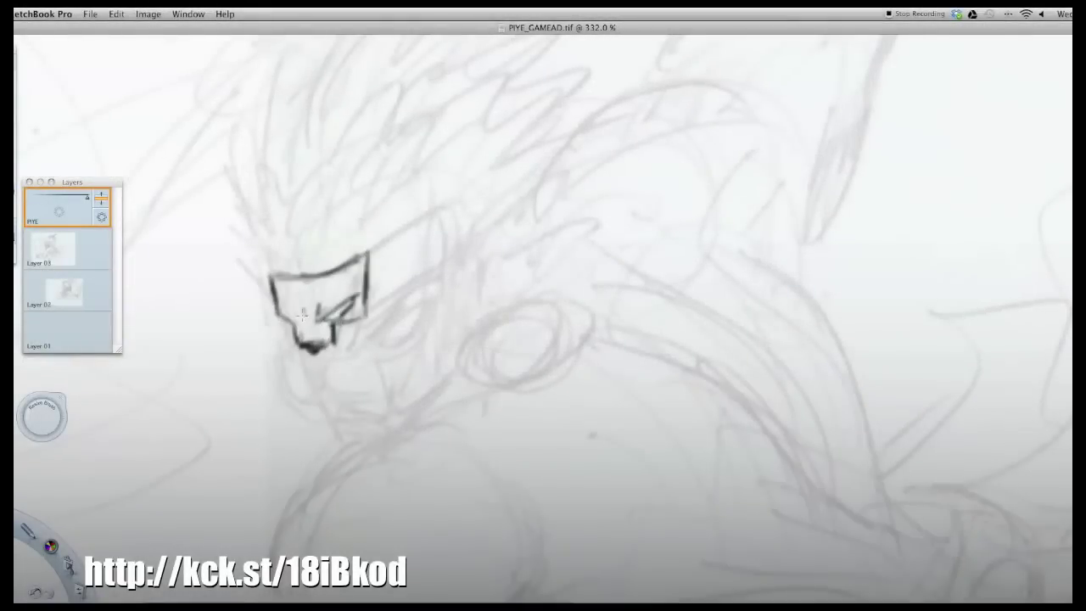
Ink the headband, the visor edge down the face, the eye, the pointed ear and the round earring.
{"action": "mouse_move", "coordinate": [353, 271]}
{"action": "left_mouse_down"}
{"action": "mouse_move", "coordinate": [414, 227]}
{"action": "mouse_move", "coordinate": [468, 214]}
{"action": "left_mouse_up"}
{"action": "left_click_drag", "start_coordinate": [366, 287], "coordinate": [465, 243]}
{"action": "mouse_move", "coordinate": [437, 331]}
{"action": "left_mouse_down"}
{"action": "mouse_move", "coordinate": [466, 377]}
{"action": "mouse_move", "coordinate": [494, 294]}
{"action": "left_mouse_up"}
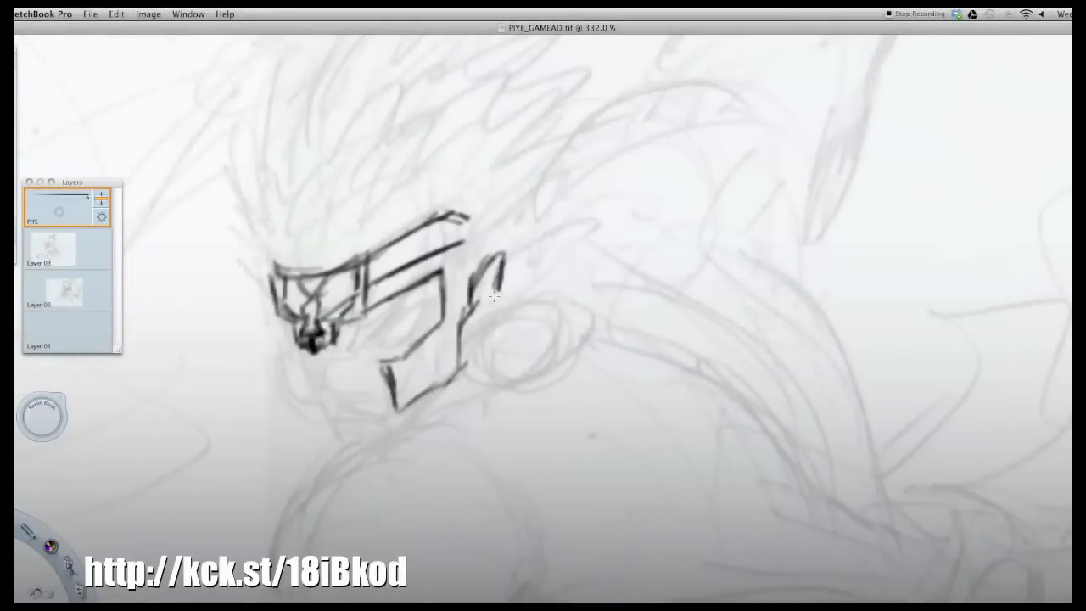
{"action": "left_click_drag", "start_coordinate": [356, 331], "coordinate": [410, 321]}
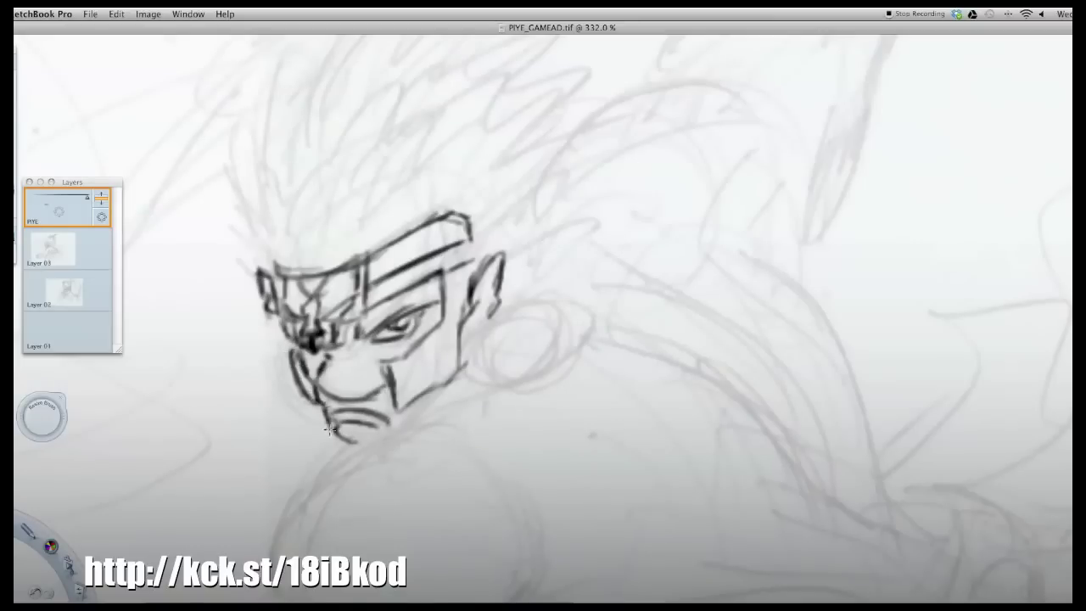
{"action": "mouse_move", "coordinate": [465, 269]}
{"action": "left_mouse_down"}
{"action": "mouse_move", "coordinate": [560, 297]}
{"action": "mouse_move", "coordinate": [480, 373]}
{"action": "mouse_move", "coordinate": [602, 331]}
{"action": "mouse_move", "coordinate": [484, 289]}
{"action": "left_mouse_up"}
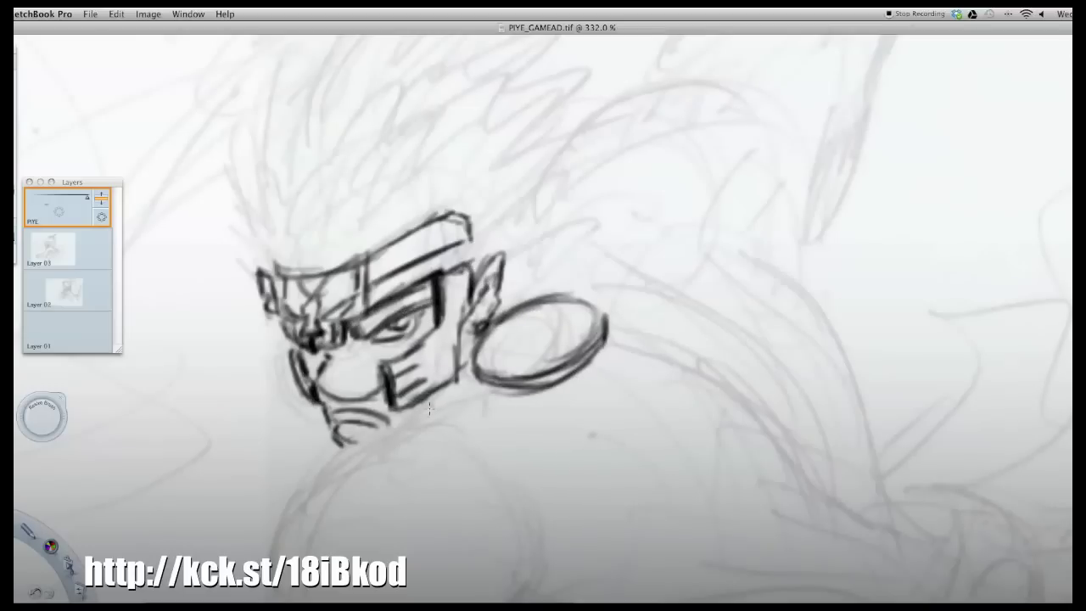
Ink spiky hair strands across the top of the head and start the shoulder outline.
{"action": "scroll", "coordinate": [429, 408], "scroll_direction": "down", "scroll_amount": 2}
{"action": "left_click_drag", "start_coordinate": [307, 384], "coordinate": [293, 280]}
{"action": "left_click_drag", "start_coordinate": [327, 339], "coordinate": [337, 219]}
{"action": "left_click_drag", "start_coordinate": [333, 315], "coordinate": [419, 176]}
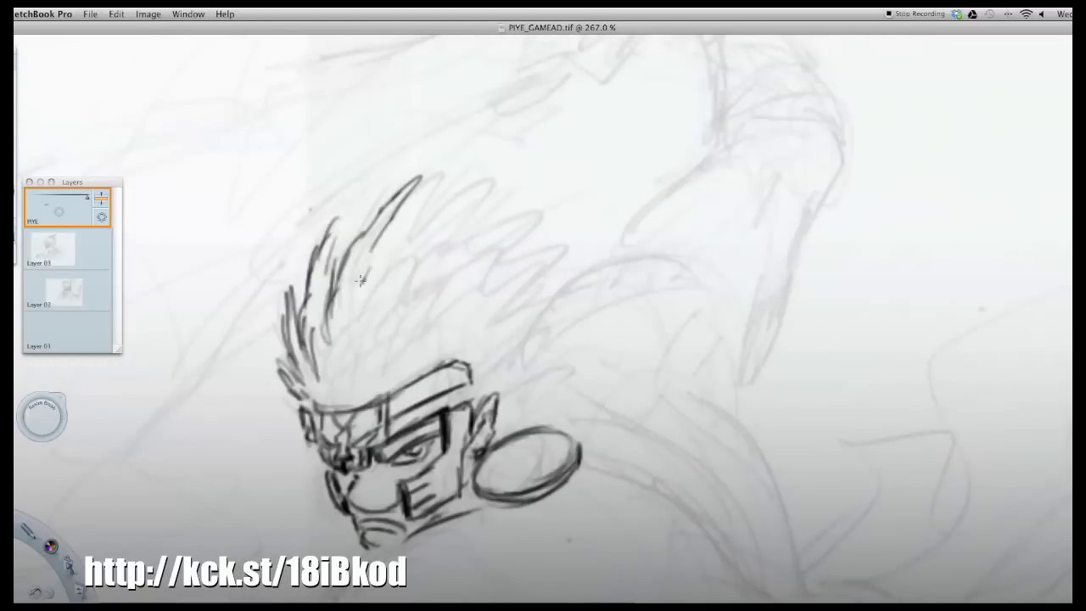
{"action": "mouse_move", "coordinate": [360, 279]}
{"action": "left_mouse_down"}
{"action": "mouse_move", "coordinate": [386, 297]}
{"action": "mouse_move", "coordinate": [356, 364]}
{"action": "mouse_move", "coordinate": [441, 339]}
{"action": "mouse_move", "coordinate": [499, 233]}
{"action": "mouse_move", "coordinate": [517, 250]}
{"action": "mouse_move", "coordinate": [508, 373]}
{"action": "mouse_move", "coordinate": [526, 225]}
{"action": "mouse_move", "coordinate": [546, 380]}
{"action": "mouse_move", "coordinate": [437, 212]}
{"action": "mouse_move", "coordinate": [373, 339]}
{"action": "mouse_move", "coordinate": [356, 255]}
{"action": "mouse_move", "coordinate": [310, 340]}
{"action": "mouse_move", "coordinate": [306, 381]}
{"action": "mouse_move", "coordinate": [517, 288]}
{"action": "mouse_move", "coordinate": [522, 397]}
{"action": "left_mouse_up"}
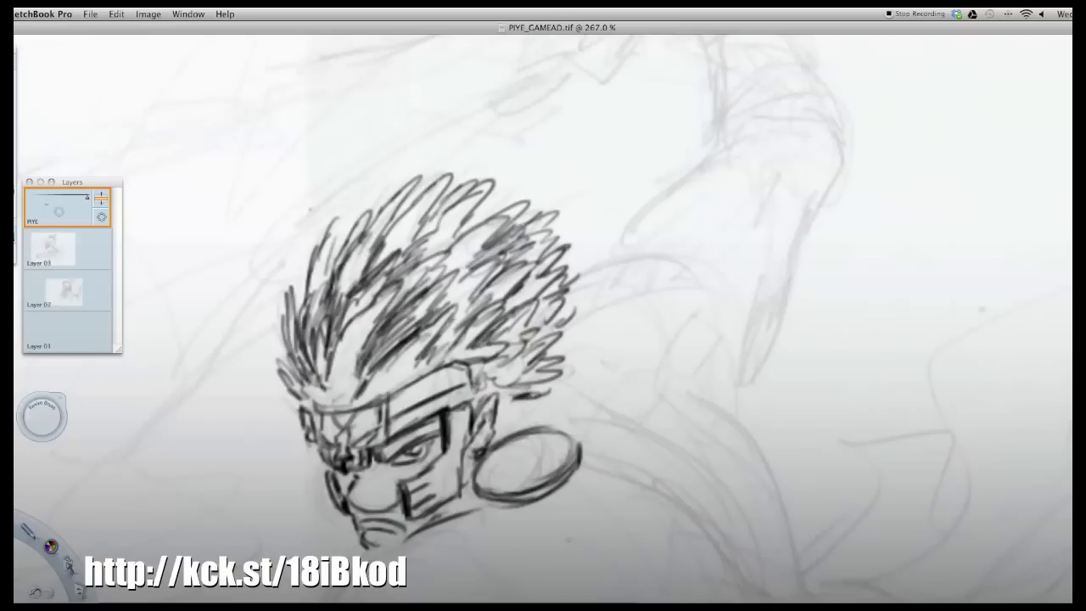
{"action": "scroll", "coordinate": [543, 339], "scroll_direction": "down", "scroll_amount": 10}
{"action": "mouse_move", "coordinate": [407, 292]}
{"action": "left_mouse_down"}
{"action": "mouse_move", "coordinate": [330, 416]}
{"action": "mouse_move", "coordinate": [509, 391]}
{"action": "mouse_move", "coordinate": [360, 289]}
{"action": "left_mouse_up"}
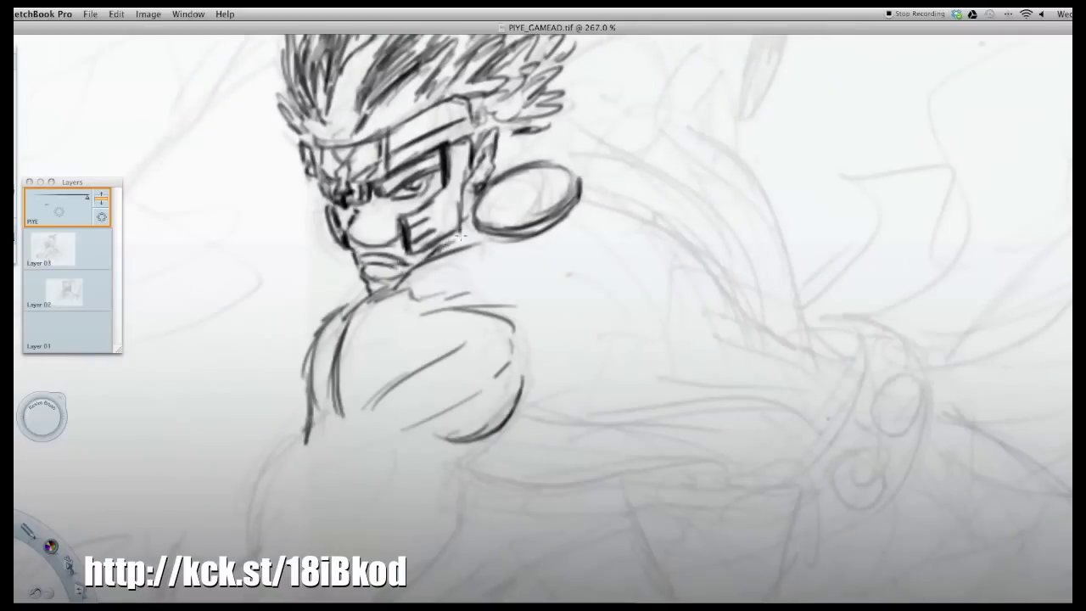
Ink the jaw line, hatch the side of the head, and outline the upper arm and forearm.
{"action": "left_click_drag", "start_coordinate": [460, 237], "coordinate": [477, 240]}
{"action": "left_click_drag", "start_coordinate": [532, 134], "coordinate": [466, 202]}
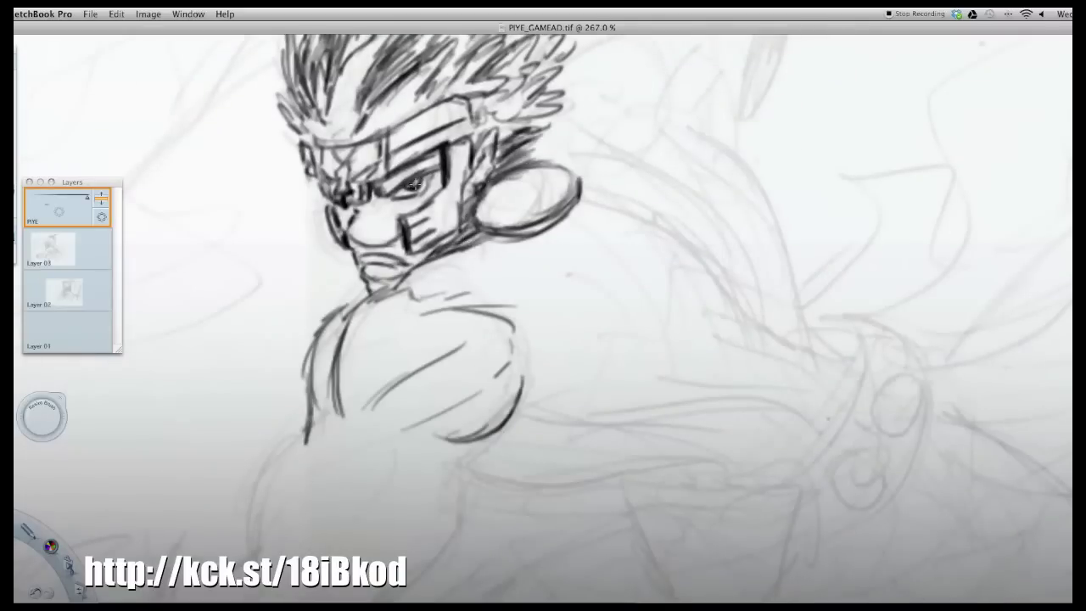
{"action": "left_click_drag", "start_coordinate": [309, 428], "coordinate": [246, 552]}
{"action": "scroll", "coordinate": [543, 339], "scroll_direction": "down", "scroll_amount": 5}
{"action": "left_click_drag", "start_coordinate": [416, 272], "coordinate": [327, 407]}
{"action": "mouse_move", "coordinate": [313, 254]}
{"action": "left_mouse_down"}
{"action": "mouse_move", "coordinate": [254, 373]}
{"action": "mouse_move", "coordinate": [216, 386]}
{"action": "left_mouse_up"}
{"action": "left_click_drag", "start_coordinate": [466, 296], "coordinate": [302, 514]}
{"action": "left_click_drag", "start_coordinate": [327, 416], "coordinate": [283, 446]}
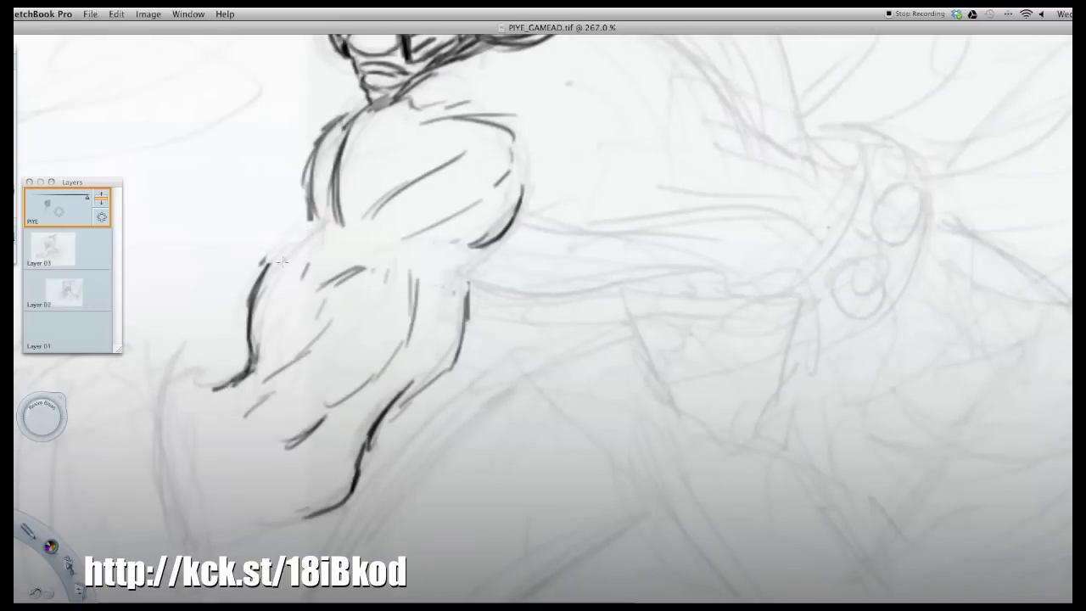
Ink a band across the upper arm and reinforce its edges.
{"action": "left_click_drag", "start_coordinate": [263, 259], "coordinate": [466, 297]}
{"action": "mouse_move", "coordinate": [293, 212]}
{"action": "left_mouse_down"}
{"action": "mouse_move", "coordinate": [479, 250]}
{"action": "mouse_move", "coordinate": [472, 293]}
{"action": "left_mouse_up"}
{"action": "mouse_move", "coordinate": [280, 241]}
{"action": "left_mouse_down"}
{"action": "mouse_move", "coordinate": [471, 271]}
{"action": "mouse_move", "coordinate": [454, 254]}
{"action": "left_mouse_up"}
{"action": "mouse_move", "coordinate": [472, 271]}
{"action": "left_mouse_down"}
{"action": "mouse_move", "coordinate": [263, 250]}
{"action": "mouse_move", "coordinate": [479, 248]}
{"action": "left_mouse_up"}
{"action": "left_click_drag", "start_coordinate": [276, 246], "coordinate": [461, 284]}
Shade the inner forearm, outline the lower arm and shade the upper sleeve.
{"action": "left_click_drag", "start_coordinate": [305, 509], "coordinate": [246, 522]}
{"action": "left_click_drag", "start_coordinate": [261, 488], "coordinate": [195, 519]}
{"action": "left_click_drag", "start_coordinate": [297, 518], "coordinate": [208, 551]}
{"action": "left_click_drag", "start_coordinate": [416, 310], "coordinate": [336, 403]}
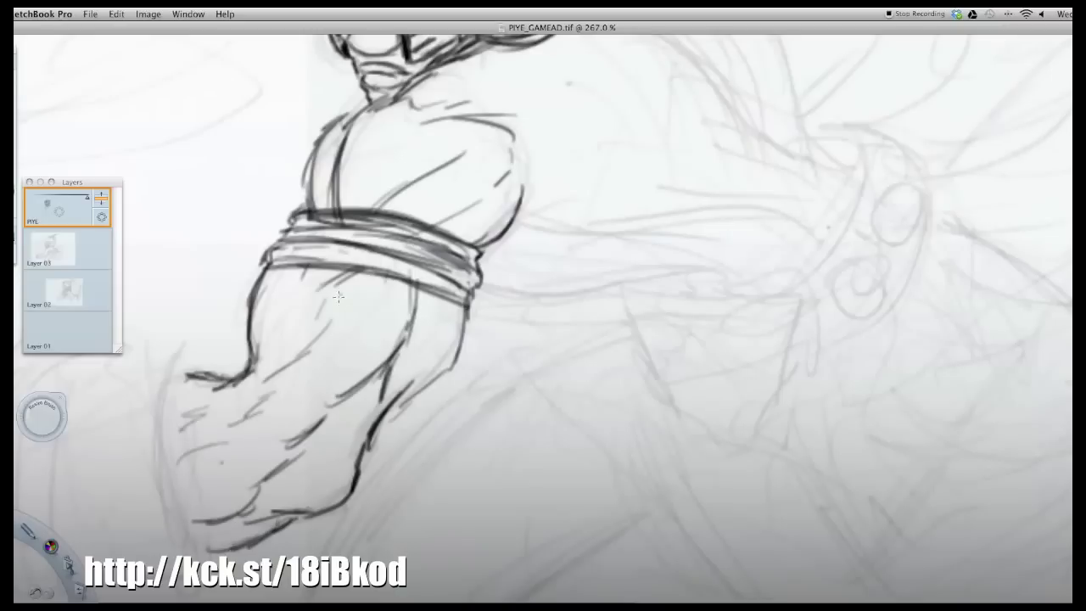
{"action": "left_click_drag", "start_coordinate": [343, 276], "coordinate": [278, 366]}
{"action": "left_click_drag", "start_coordinate": [270, 272], "coordinate": [254, 352]}
{"action": "left_click_drag", "start_coordinate": [455, 204], "coordinate": [307, 241]}
{"action": "left_click_drag", "start_coordinate": [373, 109], "coordinate": [332, 123]}
Outline the ringed sleeve cuff around the fist, with its outer edge and ring lines.
{"action": "scroll", "coordinate": [328, 148], "scroll_direction": "down", "scroll_amount": 5}
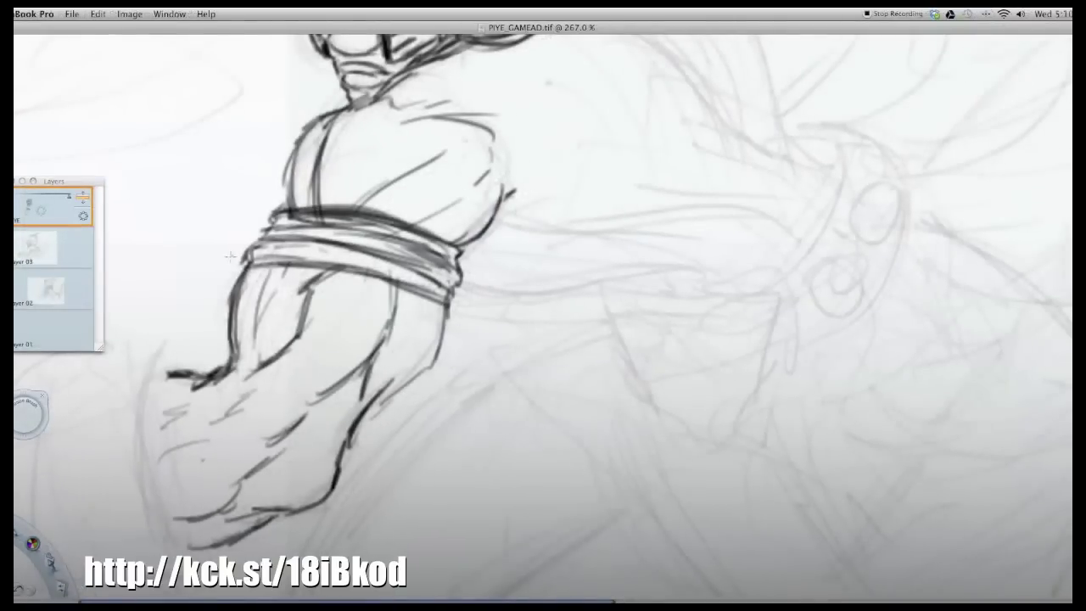
{"action": "scroll", "coordinate": [346, 443], "scroll_direction": "left", "scroll_amount": 3}
{"action": "left_click_drag", "start_coordinate": [279, 339], "coordinate": [270, 411]}
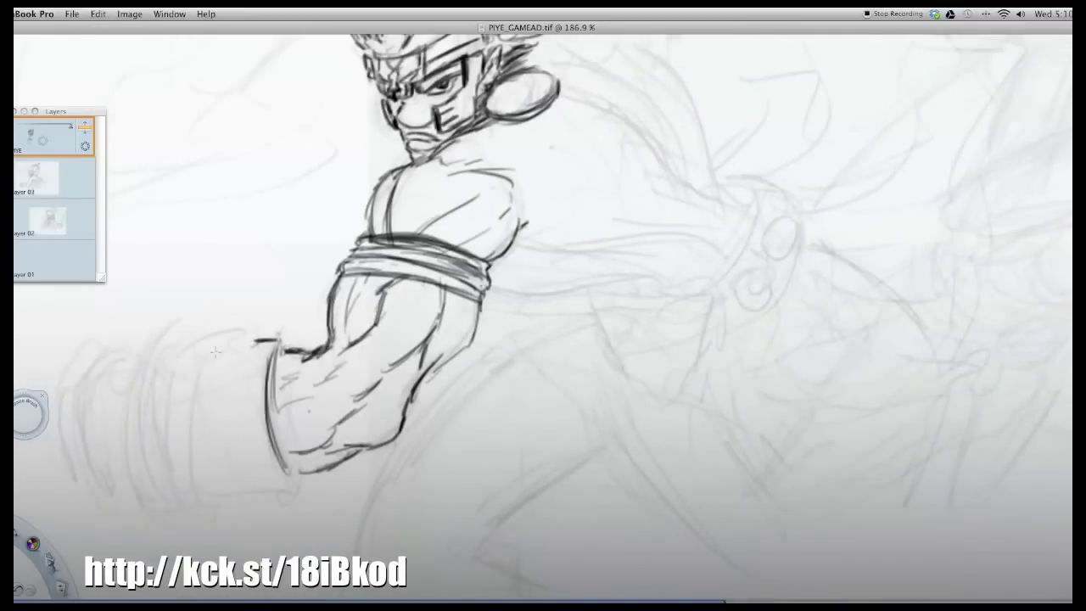
{"action": "left_click_drag", "start_coordinate": [253, 344], "coordinate": [244, 489]}
{"action": "left_click_drag", "start_coordinate": [230, 465], "coordinate": [294, 484]}
{"action": "left_click_drag", "start_coordinate": [167, 327], "coordinate": [193, 538]}
{"action": "left_click_drag", "start_coordinate": [212, 355], "coordinate": [205, 497]}
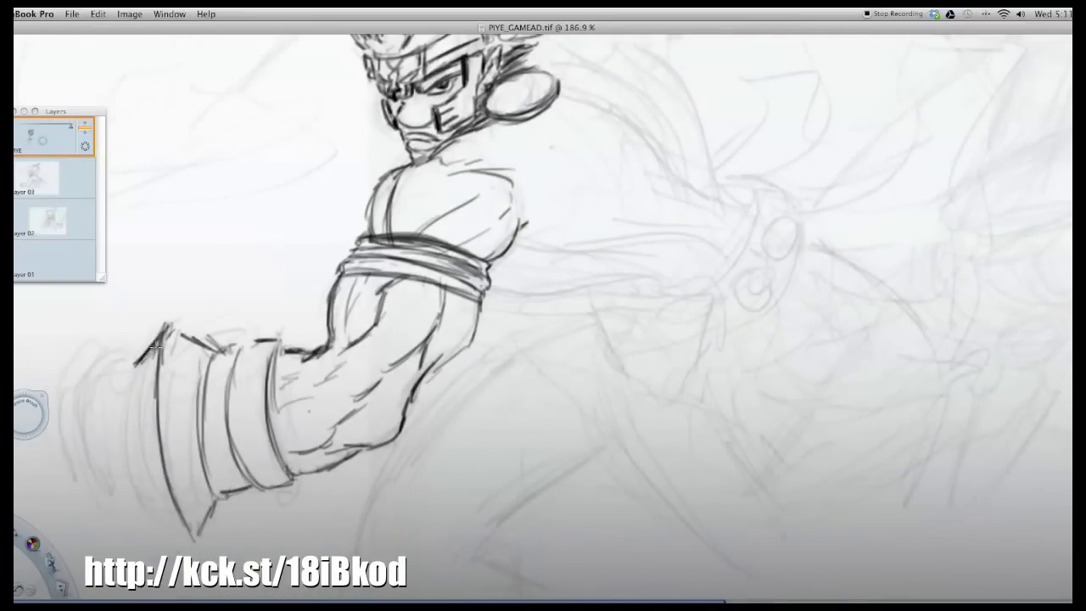
{"action": "left_click_drag", "start_coordinate": [158, 333], "coordinate": [140, 502]}
{"action": "mouse_move", "coordinate": [132, 368]}
{"action": "left_mouse_down"}
{"action": "mouse_move", "coordinate": [95, 497]}
{"action": "mouse_move", "coordinate": [175, 524]}
{"action": "left_mouse_up"}
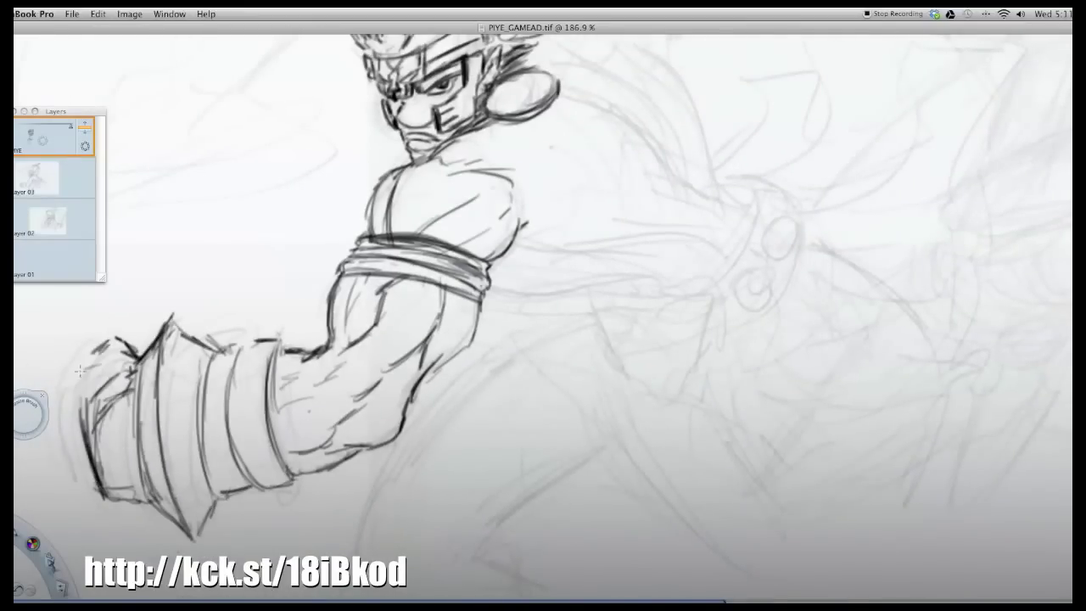
Darken the cuff's left and top edges and its ring lines.
{"action": "left_click_drag", "start_coordinate": [79, 370], "coordinate": [59, 438]}
{"action": "mouse_move", "coordinate": [119, 350]}
{"action": "left_mouse_down"}
{"action": "mouse_move", "coordinate": [88, 496]}
{"action": "mouse_move", "coordinate": [248, 345]}
{"action": "left_mouse_up"}
{"action": "left_click_drag", "start_coordinate": [279, 346], "coordinate": [283, 472]}
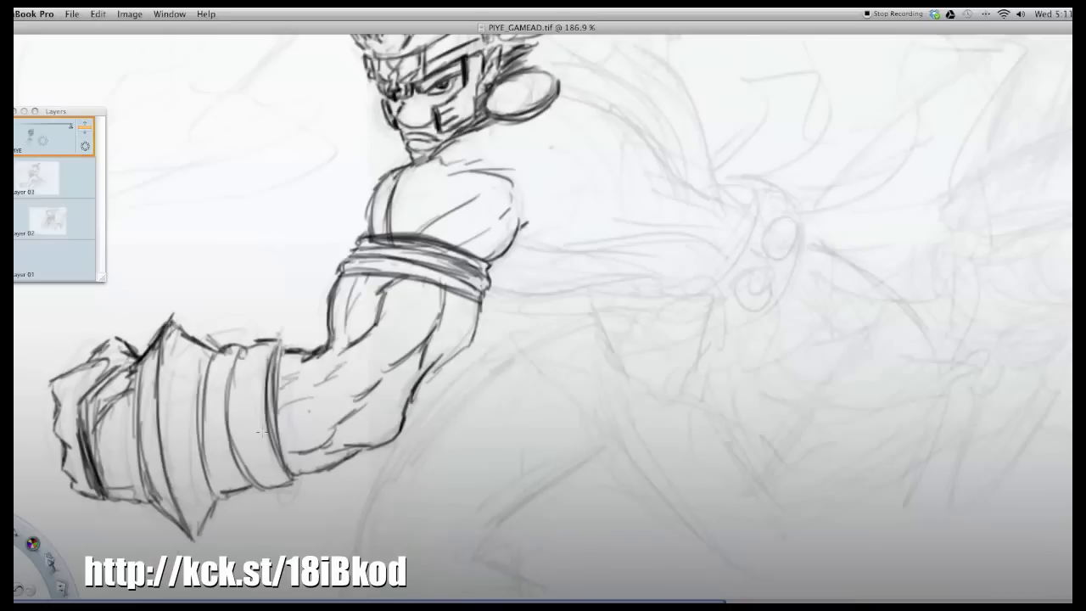
{"action": "left_click_drag", "start_coordinate": [169, 314], "coordinate": [158, 365]}
{"action": "left_click_drag", "start_coordinate": [229, 348], "coordinate": [207, 490]}
{"action": "left_click_drag", "start_coordinate": [280, 349], "coordinate": [311, 348]}
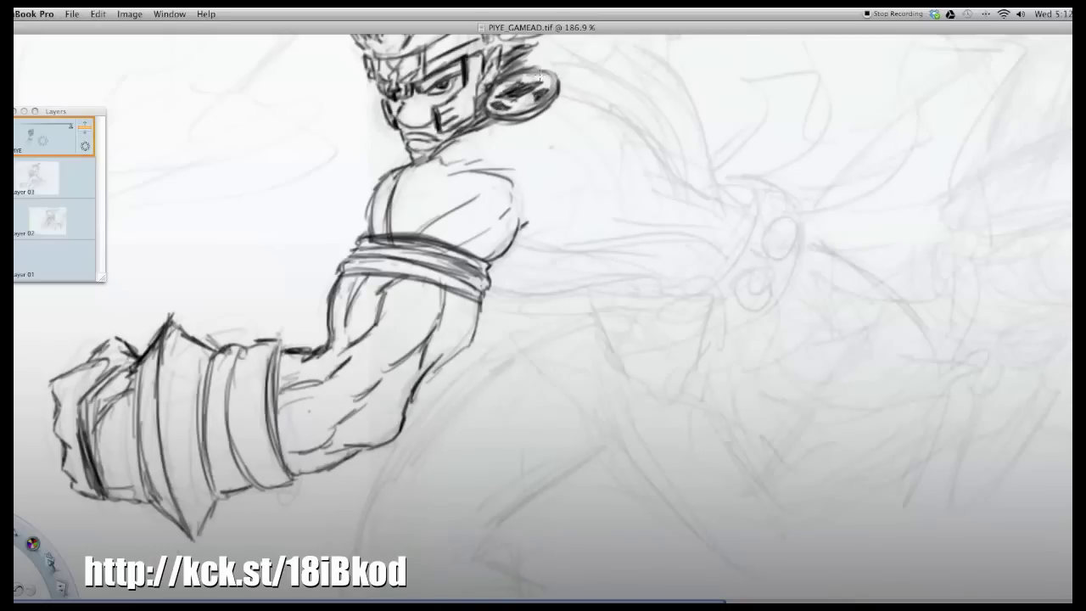
Ink the warrior's back outline behind the head and the lower back line.
{"action": "scroll", "coordinate": [429, 162], "scroll_direction": "up", "scroll_amount": 5}
{"action": "left_click_drag", "start_coordinate": [570, 274], "coordinate": [667, 341]}
{"action": "left_click_drag", "start_coordinate": [526, 420], "coordinate": [709, 407]}
{"action": "left_click_drag", "start_coordinate": [632, 299], "coordinate": [720, 374]}
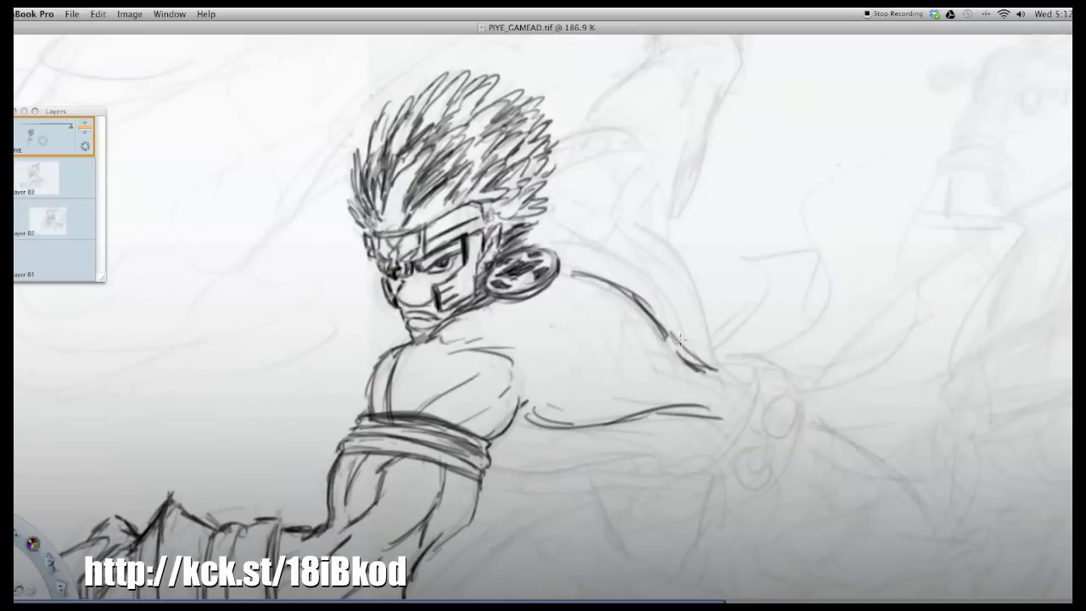
{"action": "left_click_drag", "start_coordinate": [670, 335], "coordinate": [743, 390]}
{"action": "left_click_drag", "start_coordinate": [564, 233], "coordinate": [653, 271]}
{"action": "left_click_drag", "start_coordinate": [645, 214], "coordinate": [736, 363]}
Ink hair strands beside the head and the curved shoulder top, hatching its right edge.
{"action": "left_click_drag", "start_coordinate": [594, 212], "coordinate": [519, 246]}
{"action": "left_click_drag", "start_coordinate": [574, 179], "coordinate": [534, 222]}
{"action": "left_click_drag", "start_coordinate": [553, 180], "coordinate": [630, 153]}
{"action": "left_click_drag", "start_coordinate": [635, 161], "coordinate": [619, 196]}
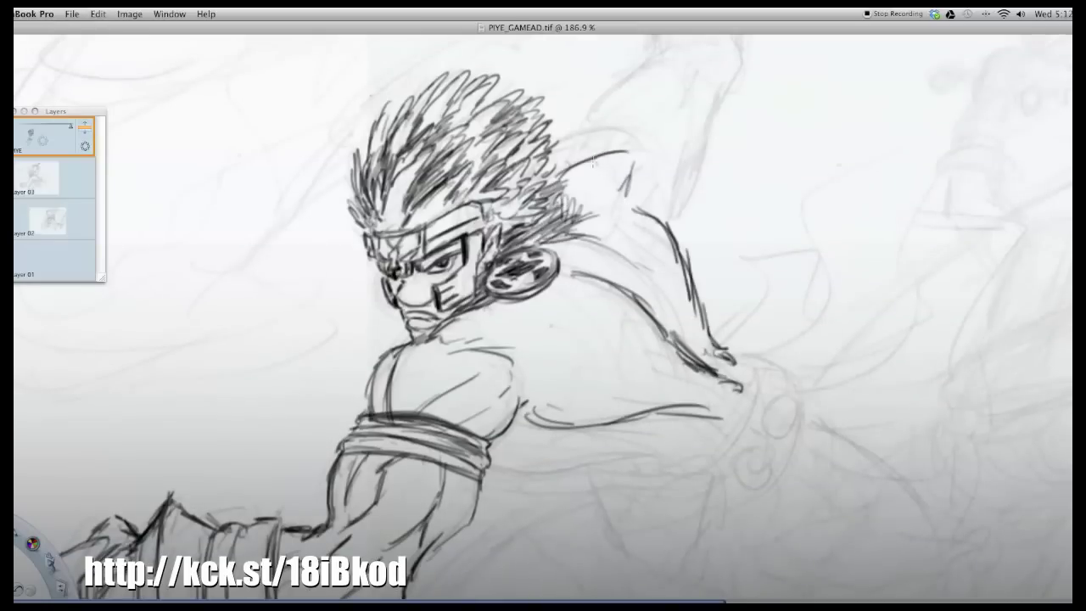
{"action": "left_click_drag", "start_coordinate": [545, 149], "coordinate": [627, 127]}
{"action": "left_click_drag", "start_coordinate": [654, 163], "coordinate": [644, 205]}
{"action": "left_click_drag", "start_coordinate": [679, 159], "coordinate": [673, 226]}
{"action": "mouse_move", "coordinate": [589, 121]}
{"action": "left_mouse_down"}
{"action": "mouse_move", "coordinate": [670, 109]}
{"action": "mouse_move", "coordinate": [700, 174]}
{"action": "mouse_move", "coordinate": [679, 239]}
{"action": "left_mouse_up"}
{"action": "mouse_move", "coordinate": [646, 153]}
{"action": "left_mouse_down"}
{"action": "mouse_move", "coordinate": [607, 188]}
{"action": "mouse_move", "coordinate": [685, 227]}
{"action": "left_mouse_up"}
Ink the raised arm and the fist, hatching the fist and the wrist below it.
{"action": "mouse_move", "coordinate": [641, 65]}
{"action": "left_mouse_down"}
{"action": "mouse_move", "coordinate": [607, 96]}
{"action": "mouse_move", "coordinate": [653, 59]}
{"action": "left_mouse_up"}
{"action": "scroll", "coordinate": [680, 243], "scroll_direction": "up", "scroll_amount": 5}
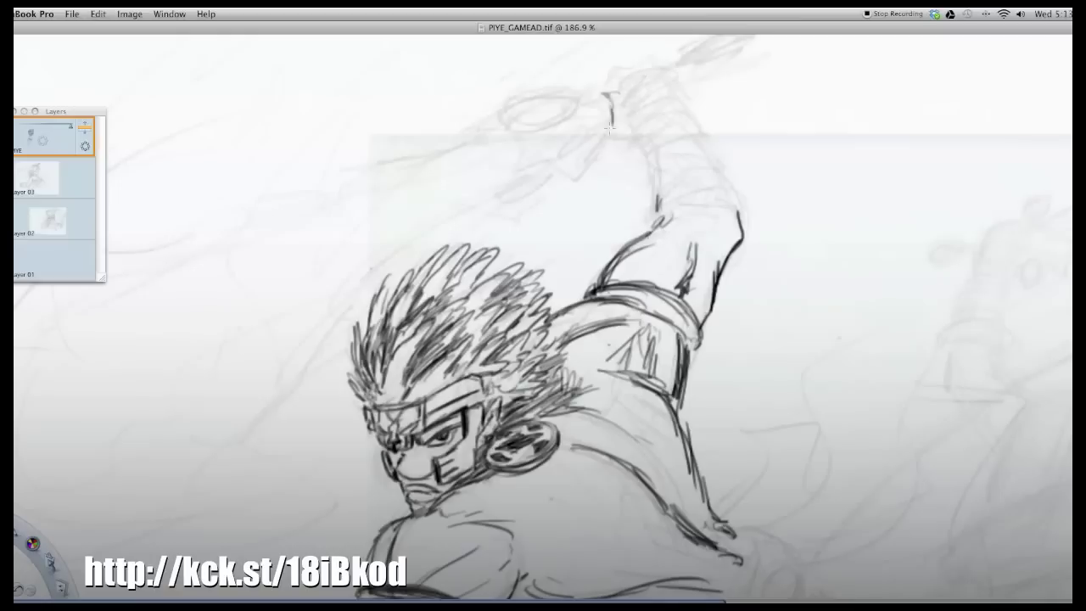
{"action": "left_click_drag", "start_coordinate": [658, 80], "coordinate": [612, 126]}
{"action": "left_click_drag", "start_coordinate": [619, 84], "coordinate": [683, 143]}
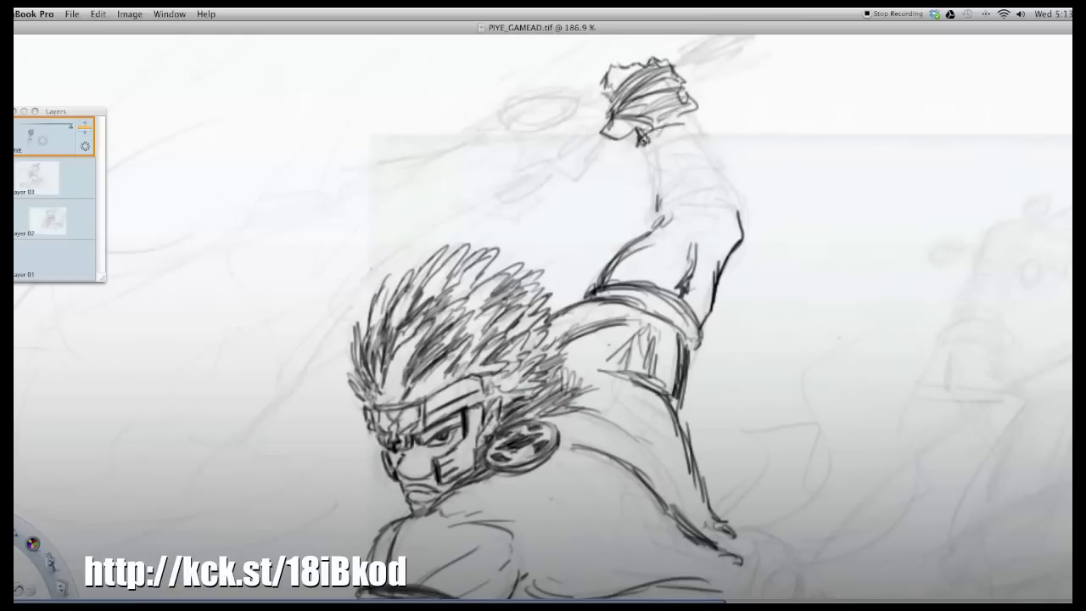
{"action": "left_click_drag", "start_coordinate": [653, 102], "coordinate": [709, 190]}
{"action": "left_click_drag", "start_coordinate": [638, 178], "coordinate": [728, 162]}
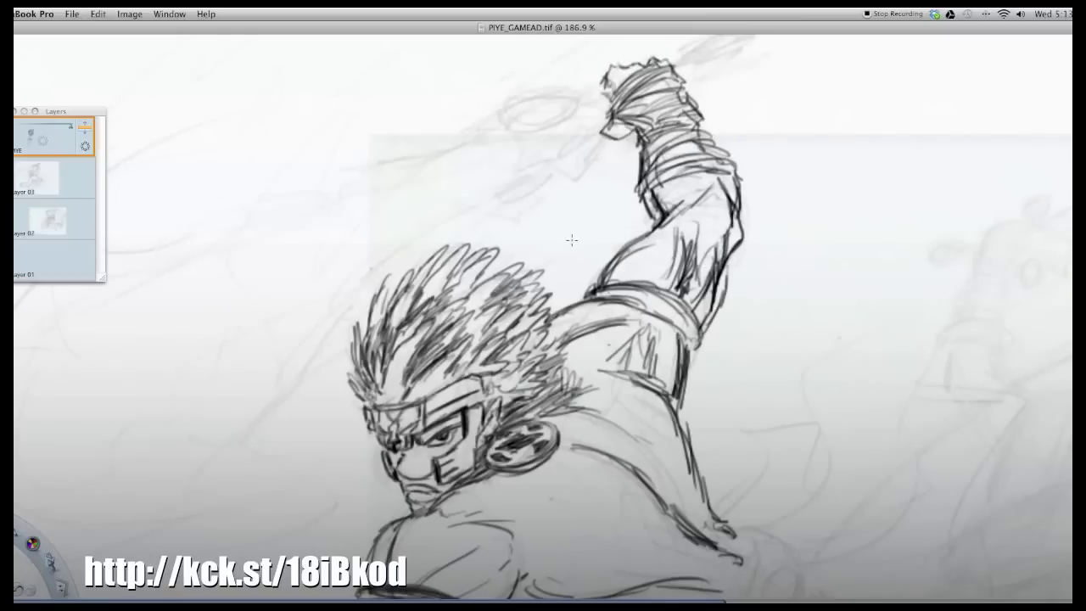
Ink the sword's ring guard and extend the blade diagonally to the lower left.
{"action": "scroll", "coordinate": [572, 240], "scroll_direction": "down", "scroll_amount": 3}
{"action": "mouse_move", "coordinate": [585, 119]}
{"action": "left_mouse_down"}
{"action": "mouse_move", "coordinate": [577, 112]}
{"action": "mouse_move", "coordinate": [598, 136]}
{"action": "left_mouse_up"}
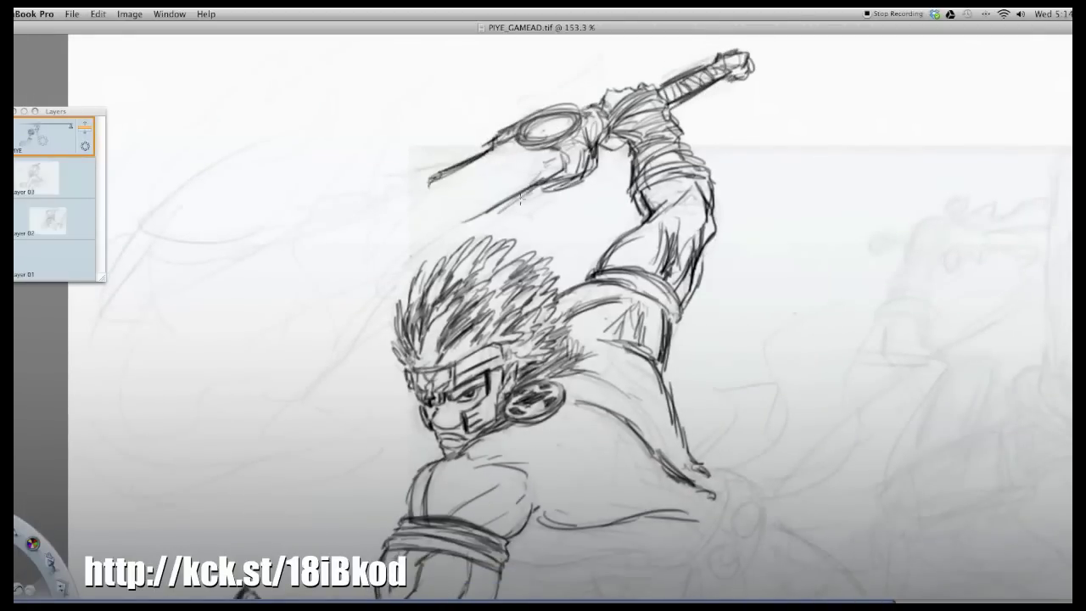
{"action": "left_click_drag", "start_coordinate": [547, 163], "coordinate": [465, 212]}
{"action": "left_click_drag", "start_coordinate": [552, 193], "coordinate": [461, 226]}
{"action": "left_click_drag", "start_coordinate": [400, 197], "coordinate": [284, 251]}
{"action": "left_click_drag", "start_coordinate": [424, 268], "coordinate": [306, 336]}
{"action": "mouse_move", "coordinate": [373, 205]}
{"action": "left_mouse_down"}
{"action": "mouse_move", "coordinate": [213, 263]}
{"action": "mouse_move", "coordinate": [178, 298]}
{"action": "left_mouse_up"}
Sweep flame arcs and long flame trails off the blade toward the left.
{"action": "left_click_drag", "start_coordinate": [322, 335], "coordinate": [292, 399]}
{"action": "left_click_drag", "start_coordinate": [356, 414], "coordinate": [178, 471]}
{"action": "left_click_drag", "start_coordinate": [152, 237], "coordinate": [127, 306]}
{"action": "left_click_drag", "start_coordinate": [178, 208], "coordinate": [72, 288]}
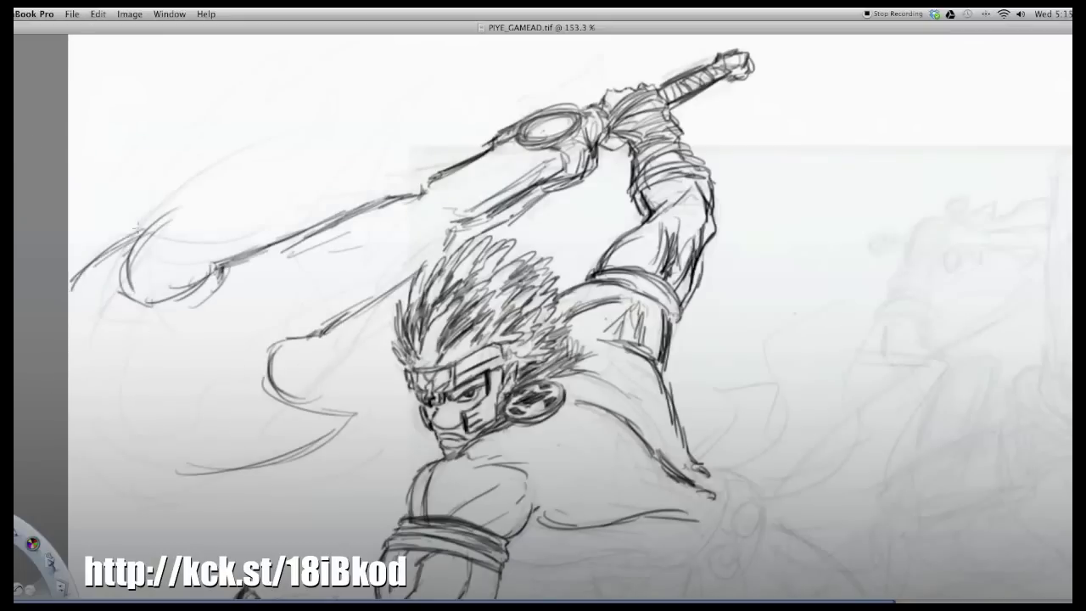
{"action": "left_click_drag", "start_coordinate": [310, 416], "coordinate": [72, 432]}
{"action": "left_click_drag", "start_coordinate": [139, 227], "coordinate": [69, 292]}
{"action": "left_click_drag", "start_coordinate": [416, 284], "coordinate": [316, 353]}
{"action": "left_click_drag", "start_coordinate": [487, 165], "coordinate": [377, 219]}
{"action": "left_click_drag", "start_coordinate": [361, 404], "coordinate": [140, 458]}
{"action": "left_click_drag", "start_coordinate": [212, 241], "coordinate": [72, 424]}
Add more flame trails at the lower left and ink the blade's lower edge.
{"action": "left_click_drag", "start_coordinate": [370, 408], "coordinate": [95, 458]}
{"action": "left_click_drag", "start_coordinate": [111, 259], "coordinate": [80, 407]}
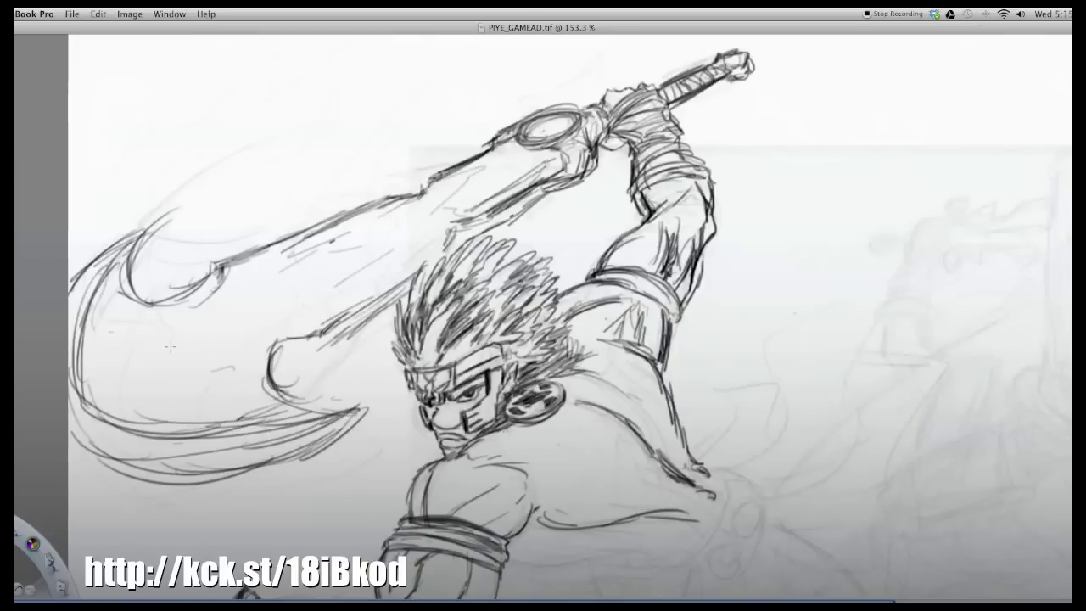
{"action": "left_click_drag", "start_coordinate": [345, 208], "coordinate": [208, 284]}
{"action": "left_click_drag", "start_coordinate": [143, 238], "coordinate": [105, 288]}
{"action": "left_click_drag", "start_coordinate": [370, 282], "coordinate": [276, 356]}
{"action": "left_click_drag", "start_coordinate": [487, 170], "coordinate": [230, 288]}
{"action": "left_click_drag", "start_coordinate": [297, 247], "coordinate": [121, 326]}
{"action": "left_click_drag", "start_coordinate": [140, 300], "coordinate": [106, 365]}
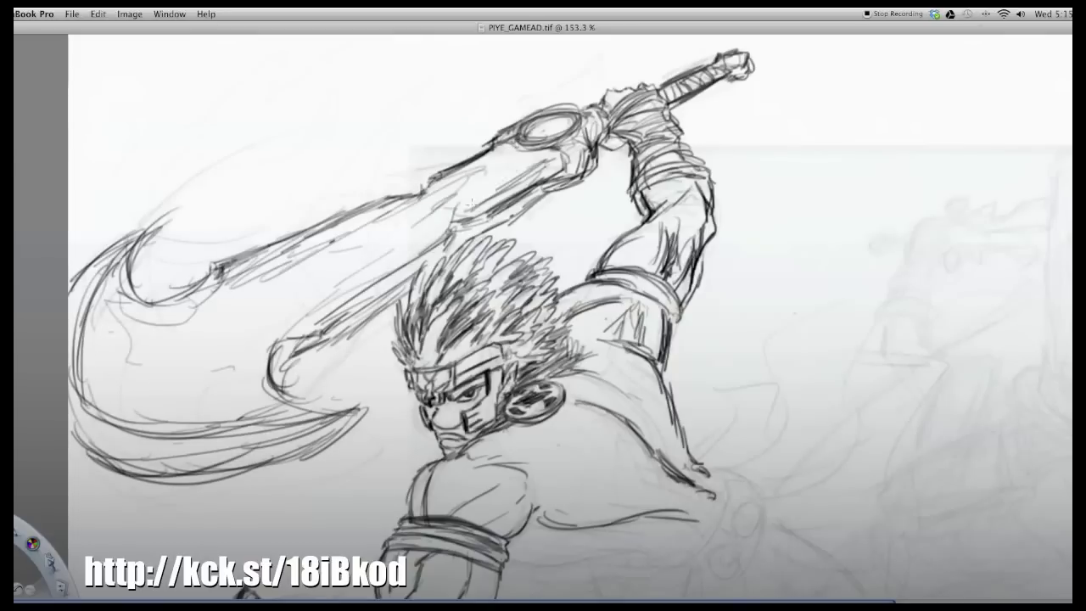
{"action": "left_click_drag", "start_coordinate": [505, 168], "coordinate": [195, 306]}
{"action": "left_click_drag", "start_coordinate": [167, 315], "coordinate": [132, 360]}
Add forearm strokes and outline the fist's top, sides, bottom and ring hatching.
{"action": "scroll", "coordinate": [469, 254], "scroll_direction": "down", "scroll_amount": 4}
{"action": "left_click_drag", "start_coordinate": [701, 348], "coordinate": [596, 383]}
{"action": "left_click_drag", "start_coordinate": [631, 382], "coordinate": [505, 404]}
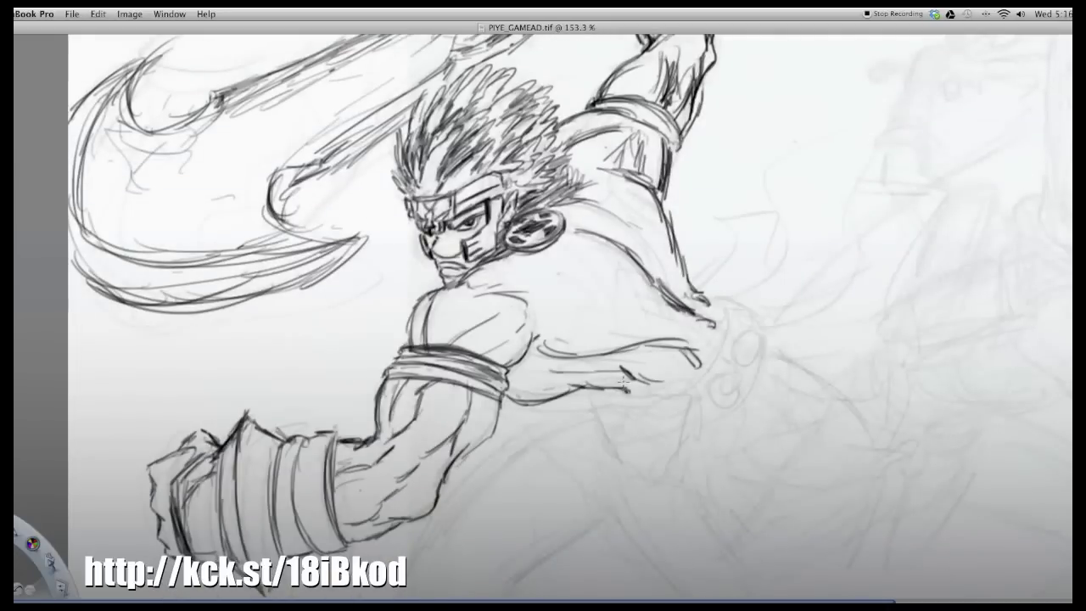
{"action": "left_click_drag", "start_coordinate": [704, 296], "coordinate": [687, 409]}
{"action": "mouse_move", "coordinate": [682, 417]}
{"action": "left_mouse_down"}
{"action": "mouse_move", "coordinate": [597, 411]}
{"action": "mouse_move", "coordinate": [594, 436]}
{"action": "left_mouse_up"}
{"action": "left_click_drag", "start_coordinate": [605, 439], "coordinate": [620, 461]}
{"action": "left_click_drag", "start_coordinate": [597, 400], "coordinate": [676, 390]}
{"action": "left_click_drag", "start_coordinate": [645, 424], "coordinate": [687, 438]}
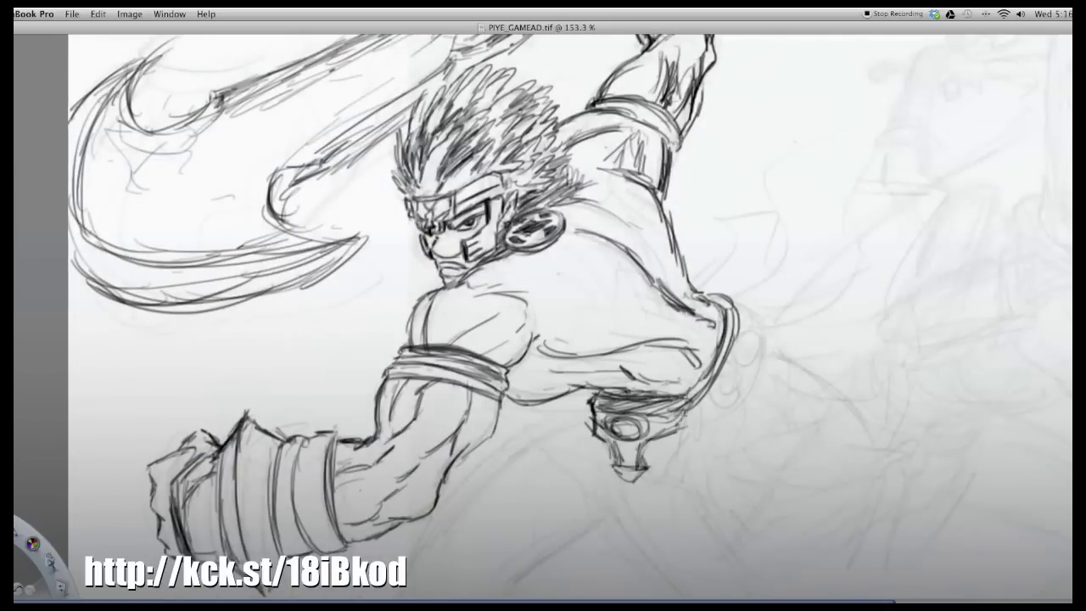
Ink the studded belt at the waist and the leg outlines below it.
{"action": "mouse_move", "coordinate": [734, 311]}
{"action": "left_mouse_down"}
{"action": "mouse_move", "coordinate": [747, 386]}
{"action": "mouse_move", "coordinate": [708, 441]}
{"action": "mouse_move", "coordinate": [590, 407]}
{"action": "mouse_move", "coordinate": [693, 493]}
{"action": "mouse_move", "coordinate": [848, 367]}
{"action": "mouse_move", "coordinate": [882, 398]}
{"action": "mouse_move", "coordinate": [805, 492]}
{"action": "mouse_move", "coordinate": [887, 438]}
{"action": "mouse_move", "coordinate": [839, 509]}
{"action": "left_mouse_up"}
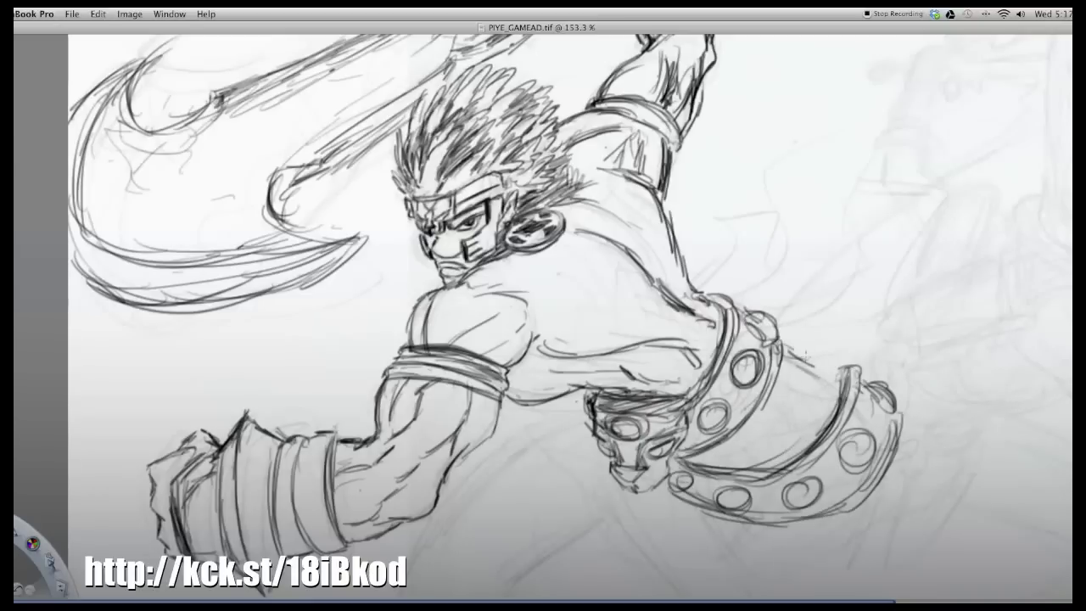
{"action": "left_click_drag", "start_coordinate": [788, 348], "coordinate": [823, 390]}
{"action": "left_click_drag", "start_coordinate": [551, 429], "coordinate": [611, 560]}
{"action": "left_click_drag", "start_coordinate": [611, 479], "coordinate": [645, 594]}
{"action": "scroll", "coordinate": [746, 577], "scroll_direction": "down", "scroll_amount": 3}
{"action": "left_click_drag", "start_coordinate": [691, 521], "coordinate": [805, 560]}
Ink the cloth tail sweeping from the belt and the hanging cloth's lower end.
{"action": "mouse_move", "coordinate": [723, 526]}
{"action": "left_mouse_down"}
{"action": "mouse_move", "coordinate": [767, 373]}
{"action": "mouse_move", "coordinate": [1060, 374]}
{"action": "mouse_move", "coordinate": [594, 390]}
{"action": "mouse_move", "coordinate": [472, 368]}
{"action": "mouse_move", "coordinate": [517, 484]}
{"action": "mouse_move", "coordinate": [559, 314]}
{"action": "mouse_move", "coordinate": [805, 543]}
{"action": "mouse_move", "coordinate": [433, 475]}
{"action": "mouse_move", "coordinate": [441, 542]}
{"action": "mouse_move", "coordinate": [509, 577]}
{"action": "mouse_move", "coordinate": [577, 586]}
{"action": "left_mouse_up"}
{"action": "scroll", "coordinate": [509, 577], "scroll_direction": "down", "scroll_amount": 1}
{"action": "mouse_move", "coordinate": [613, 372]}
{"action": "left_mouse_down"}
{"action": "mouse_move", "coordinate": [627, 339]}
{"action": "mouse_move", "coordinate": [662, 424]}
{"action": "mouse_move", "coordinate": [729, 483]}
{"action": "mouse_move", "coordinate": [551, 265]}
{"action": "mouse_move", "coordinate": [585, 306]}
{"action": "mouse_move", "coordinate": [534, 288]}
{"action": "left_mouse_up"}
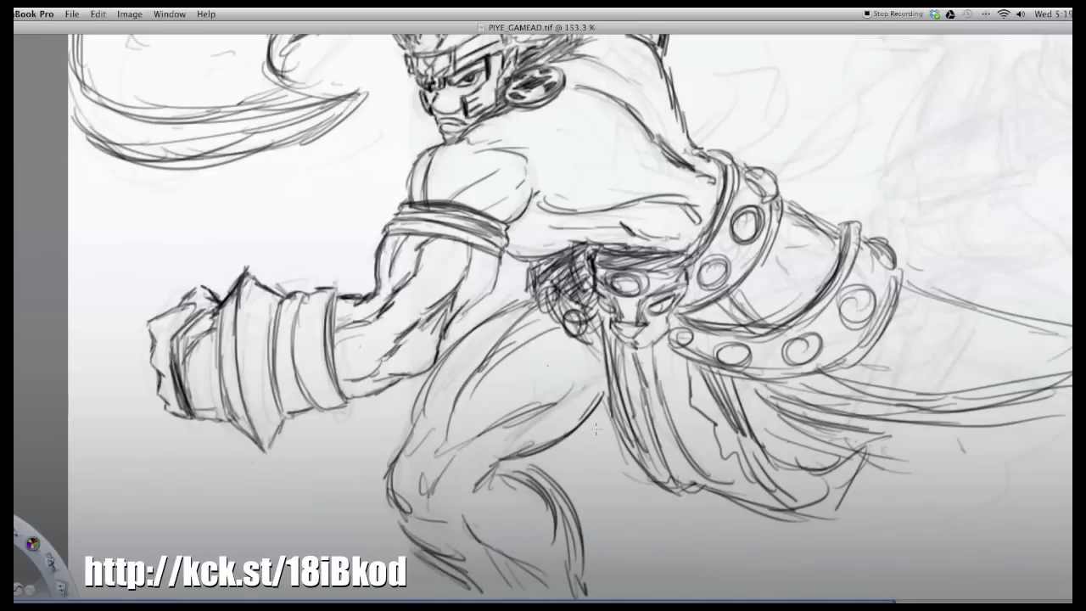
{"action": "left_click_drag", "start_coordinate": [763, 339], "coordinate": [541, 356]}
{"action": "mouse_move", "coordinate": [611, 492]}
{"action": "left_mouse_down"}
{"action": "mouse_move", "coordinate": [670, 526]}
{"action": "mouse_move", "coordinate": [755, 530]}
{"action": "mouse_move", "coordinate": [767, 594]}
{"action": "left_mouse_up"}
Sketch strands at the cloth's end and wispy flame strokes along the sword blade.
{"action": "left_click_drag", "start_coordinate": [653, 501], "coordinate": [764, 594]}
{"action": "left_click_drag", "start_coordinate": [526, 407], "coordinate": [611, 474]}
{"action": "left_click_drag", "start_coordinate": [340, 169], "coordinate": [449, 424]}
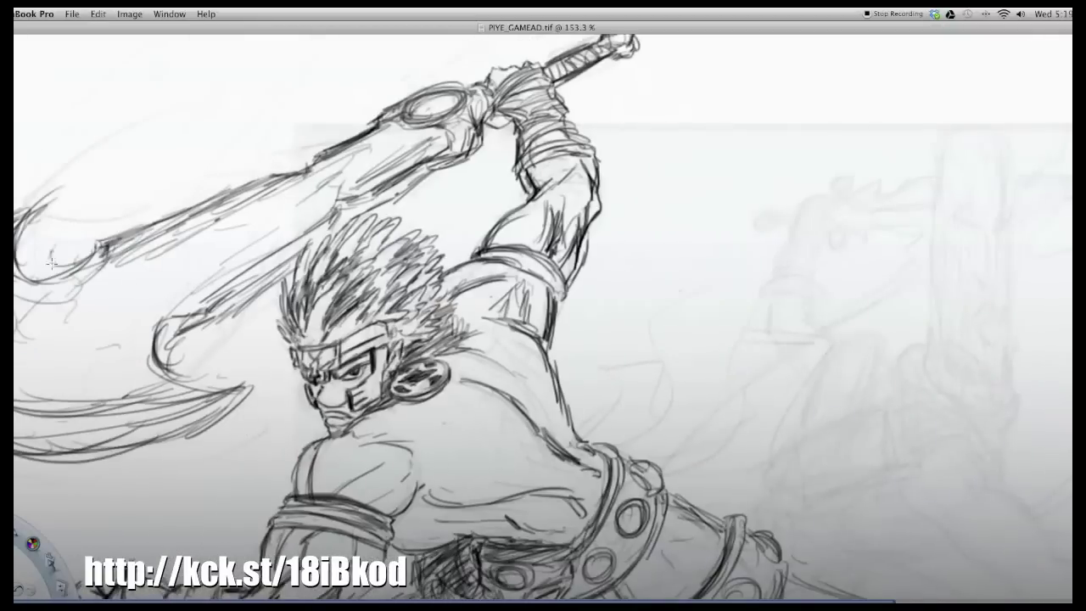
{"action": "mouse_move", "coordinate": [68, 305]}
{"action": "left_mouse_down"}
{"action": "mouse_move", "coordinate": [209, 134]}
{"action": "mouse_move", "coordinate": [152, 254]}
{"action": "mouse_move", "coordinate": [85, 229]}
{"action": "mouse_move", "coordinate": [229, 289]}
{"action": "mouse_move", "coordinate": [310, 238]}
{"action": "mouse_move", "coordinate": [429, 46]}
{"action": "left_mouse_up"}
{"action": "left_click_drag", "start_coordinate": [85, 373], "coordinate": [246, 323]}
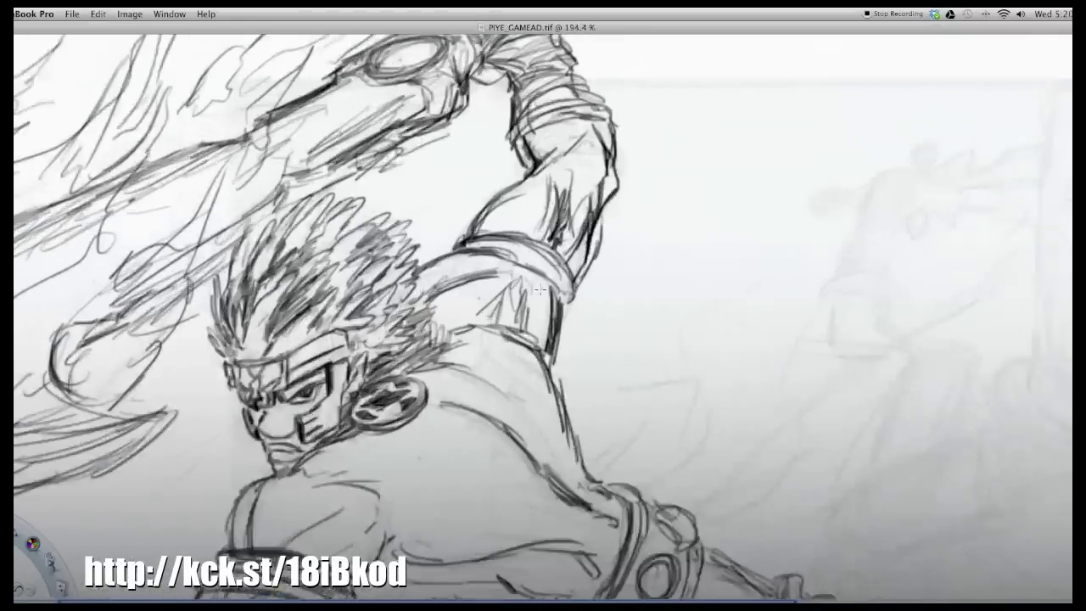
Bring the belt into view and rough in the warrior's legs with hatched shading.
{"action": "left_click_drag", "start_coordinate": [472, 230], "coordinate": [365, 51]}
{"action": "left_click_drag", "start_coordinate": [704, 543], "coordinate": [705, 592]}
{"action": "left_click_drag", "start_coordinate": [340, 398], "coordinate": [229, 483]}
{"action": "left_click_drag", "start_coordinate": [356, 364], "coordinate": [322, 463]}
{"action": "left_click_drag", "start_coordinate": [330, 313], "coordinate": [280, 374]}
Sketch the cloth tail trailing right of the belt.
{"action": "left_click_drag", "start_coordinate": [655, 326], "coordinate": [797, 366]}
{"action": "left_click_drag", "start_coordinate": [793, 373], "coordinate": [627, 428]}
{"action": "left_click_drag", "start_coordinate": [726, 412], "coordinate": [587, 430]}
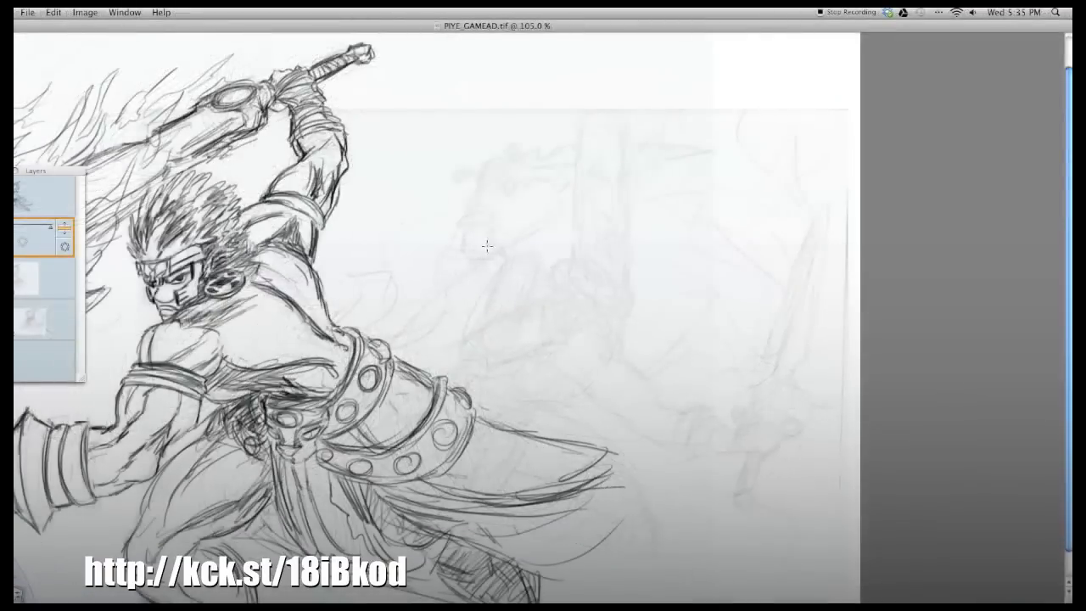
Zoom into the swordsman's head and ink the mask outline around his eye.
{"action": "scroll", "coordinate": [487, 246], "scroll_direction": "up", "scroll_amount": 8}
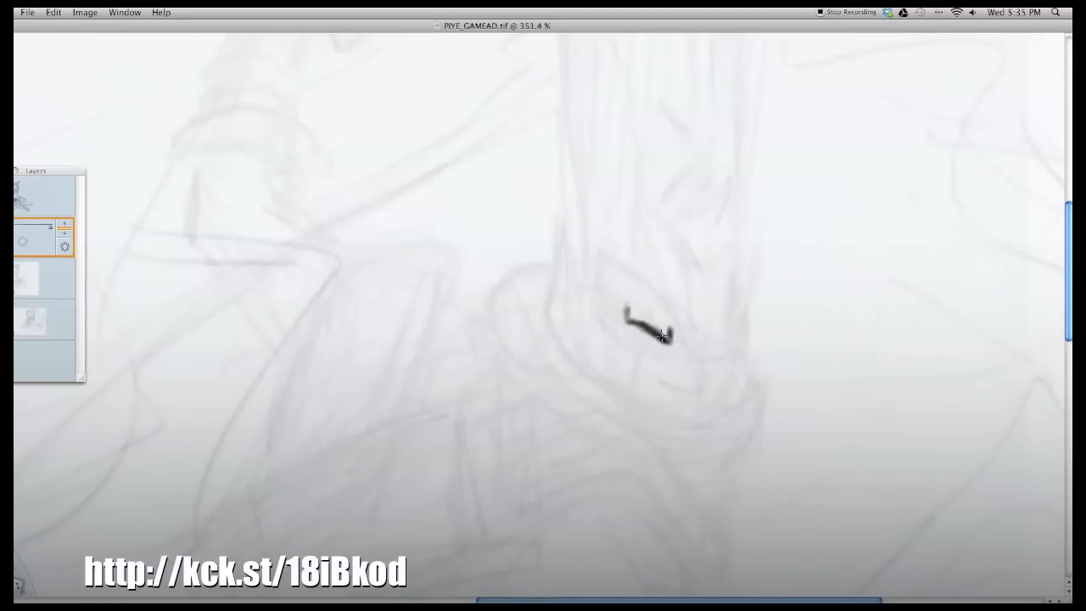
{"action": "left_click_drag", "start_coordinate": [599, 255], "coordinate": [596, 197]}
{"action": "mouse_move", "coordinate": [611, 255]}
{"action": "left_mouse_down"}
{"action": "mouse_move", "coordinate": [670, 329]}
{"action": "mouse_move", "coordinate": [653, 292]}
{"action": "left_mouse_up"}
{"action": "left_click_drag", "start_coordinate": [674, 328], "coordinate": [742, 264]}
{"action": "left_click_drag", "start_coordinate": [604, 267], "coordinate": [592, 312]}
{"action": "left_click_drag", "start_coordinate": [566, 236], "coordinate": [547, 297]}
{"action": "left_click_drag", "start_coordinate": [591, 170], "coordinate": [599, 212]}
{"action": "left_click_drag", "start_coordinate": [547, 301], "coordinate": [641, 377]}
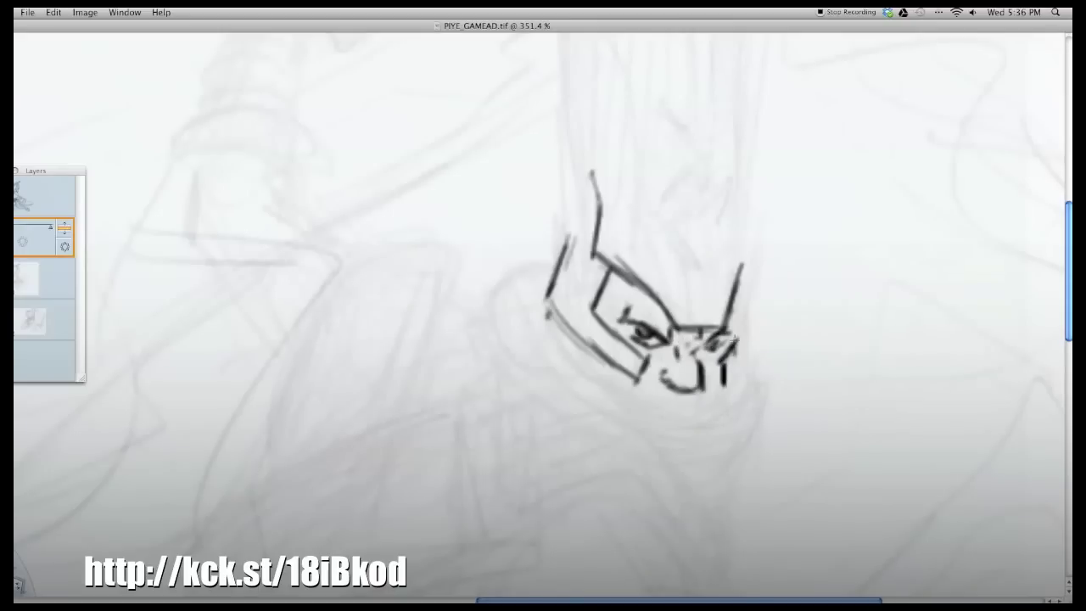
Draw the tall cylindrical mask rising above the face.
{"action": "scroll", "coordinate": [563, 344], "scroll_direction": "down", "scroll_amount": 2}
{"action": "scroll", "coordinate": [989, 272], "scroll_direction": "up", "scroll_amount": 5}
{"action": "mouse_move", "coordinate": [637, 104]}
{"action": "left_mouse_down"}
{"action": "mouse_move", "coordinate": [780, 112]}
{"action": "mouse_move", "coordinate": [787, 233]}
{"action": "left_mouse_up"}
{"action": "left_click_drag", "start_coordinate": [661, 208], "coordinate": [745, 356]}
{"action": "left_click_drag", "start_coordinate": [779, 234], "coordinate": [744, 407]}
{"action": "left_click_drag", "start_coordinate": [760, 254], "coordinate": [764, 394]}
Add the mask's almond eye, long nose and cheek lines along its sides.
{"action": "left_click_drag", "start_coordinate": [779, 358], "coordinate": [768, 388]}
{"action": "mouse_move", "coordinate": [701, 235]}
{"action": "left_mouse_down"}
{"action": "mouse_move", "coordinate": [670, 273]}
{"action": "mouse_move", "coordinate": [735, 280]}
{"action": "left_mouse_up"}
{"action": "left_click_drag", "start_coordinate": [677, 260], "coordinate": [731, 277]}
{"action": "left_click_drag", "start_coordinate": [647, 260], "coordinate": [691, 392]}
{"action": "left_click_drag", "start_coordinate": [780, 283], "coordinate": [773, 373]}
{"action": "left_click_drag", "start_coordinate": [684, 363], "coordinate": [687, 386]}
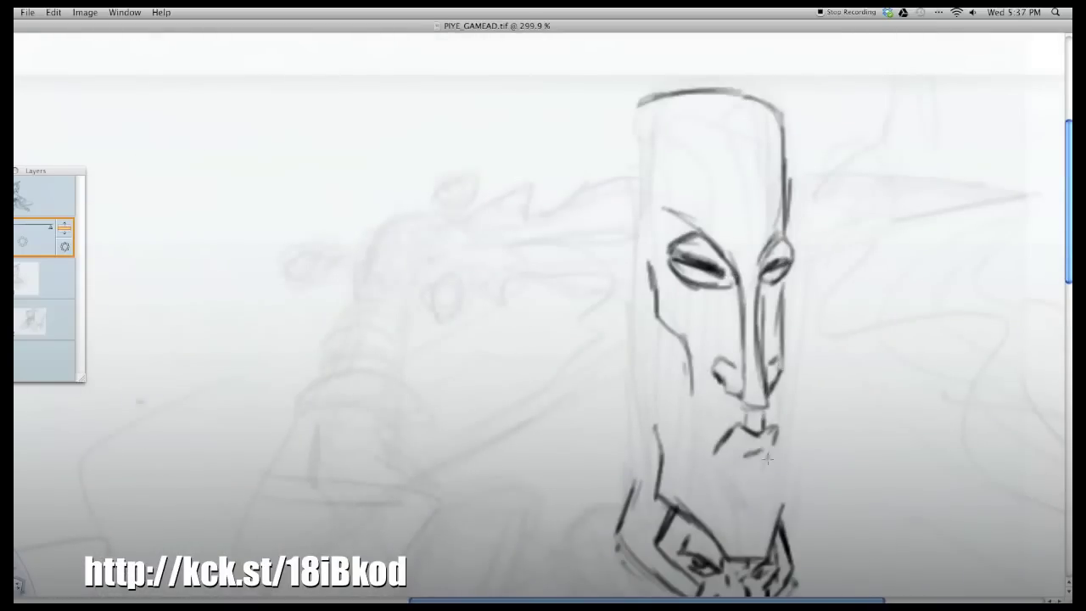
Draw the mask's pursed lips and its left and right edges.
{"action": "left_click_drag", "start_coordinate": [767, 451], "coordinate": [710, 475]}
{"action": "left_click_drag", "start_coordinate": [711, 462], "coordinate": [774, 487]}
{"action": "left_click_drag", "start_coordinate": [685, 389], "coordinate": [696, 458]}
{"action": "mouse_move", "coordinate": [636, 111]}
{"action": "left_mouse_down"}
{"action": "mouse_move", "coordinate": [631, 263]}
{"action": "mouse_move", "coordinate": [702, 220]}
{"action": "left_mouse_up"}
{"action": "left_click_drag", "start_coordinate": [776, 132], "coordinate": [785, 238]}
Add inner curves and vertical strokes to the mask's top.
{"action": "left_click_drag", "start_coordinate": [637, 237], "coordinate": [644, 408]}
{"action": "left_click_drag", "start_coordinate": [632, 479], "coordinate": [646, 348]}
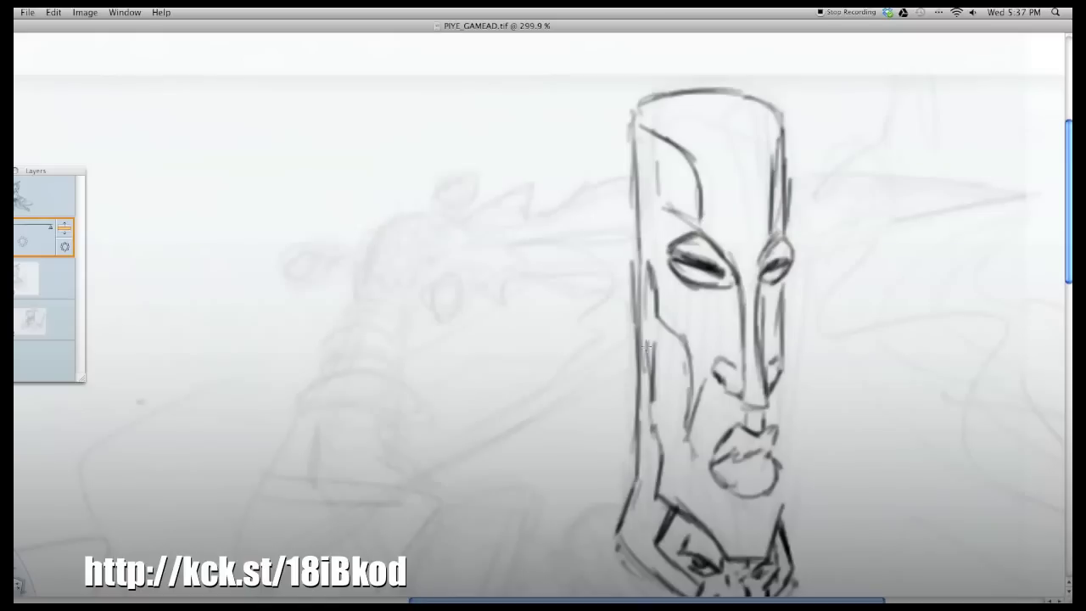
{"action": "left_click_drag", "start_coordinate": [655, 267], "coordinate": [645, 127]}
{"action": "left_click_drag", "start_coordinate": [632, 95], "coordinate": [691, 136]}
{"action": "left_click_drag", "start_coordinate": [708, 93], "coordinate": [721, 193]}
{"action": "left_click_drag", "start_coordinate": [745, 105], "coordinate": [743, 239]}
Extend the jaw lines of the lower face and darken the chin curve.
{"action": "scroll", "coordinate": [743, 239], "scroll_direction": "down", "scroll_amount": 5}
{"action": "left_click_drag", "start_coordinate": [616, 354], "coordinate": [768, 433]}
{"action": "mouse_move", "coordinate": [790, 381]}
{"action": "left_mouse_down"}
{"action": "mouse_move", "coordinate": [803, 425]}
{"action": "mouse_move", "coordinate": [793, 454]}
{"action": "left_mouse_up"}
{"action": "left_click_drag", "start_coordinate": [607, 328], "coordinate": [629, 369]}
{"action": "mouse_move", "coordinate": [577, 344]}
{"action": "left_mouse_down"}
{"action": "mouse_move", "coordinate": [617, 311]}
{"action": "mouse_move", "coordinate": [721, 424]}
{"action": "left_mouse_up"}
{"action": "left_click_drag", "start_coordinate": [694, 407], "coordinate": [755, 418]}
Draw the shoulder armor's oval as a double-rimmed ring.
{"action": "left_click_drag", "start_coordinate": [662, 265], "coordinate": [628, 344]}
{"action": "scroll", "coordinate": [644, 339], "scroll_direction": "down", "scroll_amount": 3}
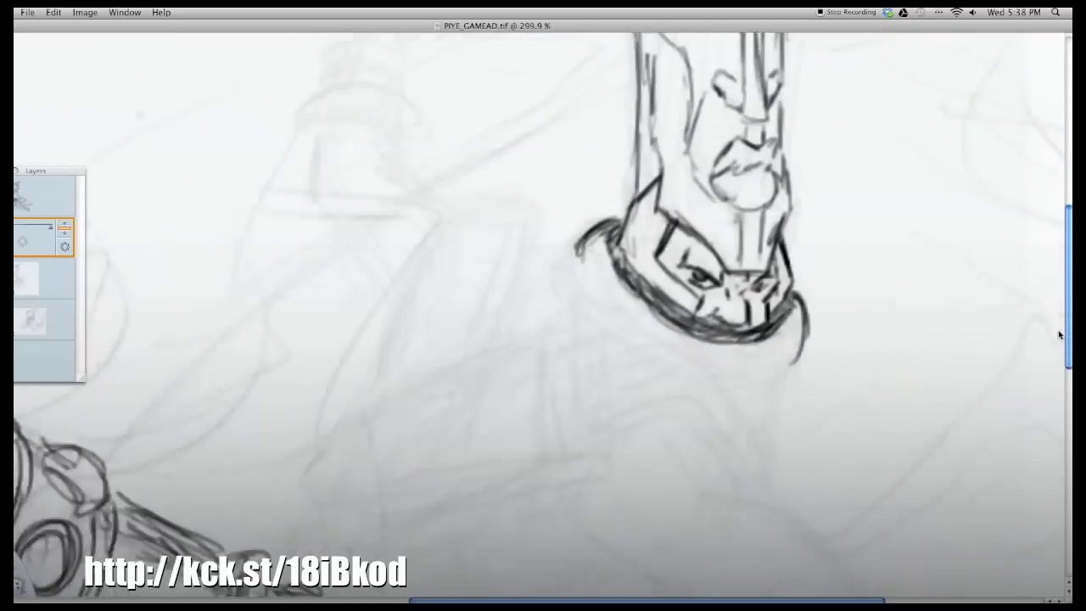
{"action": "mouse_move", "coordinate": [386, 305]}
{"action": "left_mouse_down"}
{"action": "mouse_move", "coordinate": [331, 403]}
{"action": "mouse_move", "coordinate": [431, 295]}
{"action": "mouse_move", "coordinate": [416, 331]}
{"action": "left_mouse_up"}
{"action": "mouse_move", "coordinate": [339, 424]}
{"action": "left_mouse_down"}
{"action": "mouse_move", "coordinate": [475, 289]}
{"action": "mouse_move", "coordinate": [331, 449]}
{"action": "left_mouse_up"}
{"action": "left_click_drag", "start_coordinate": [424, 305], "coordinate": [339, 429]}
Sketch the box housing behind the shoulder ring.
{"action": "left_click_drag", "start_coordinate": [392, 284], "coordinate": [411, 222]}
{"action": "mouse_move", "coordinate": [411, 223]}
{"action": "left_mouse_down"}
{"action": "mouse_move", "coordinate": [492, 205]}
{"action": "mouse_move", "coordinate": [508, 267]}
{"action": "left_mouse_up"}
{"action": "left_click_drag", "start_coordinate": [536, 280], "coordinate": [539, 399]}
{"action": "left_click_drag", "start_coordinate": [474, 310], "coordinate": [535, 293]}
{"action": "mouse_move", "coordinate": [407, 448]}
{"action": "left_mouse_down"}
{"action": "mouse_move", "coordinate": [526, 408]}
{"action": "mouse_move", "coordinate": [590, 418]}
{"action": "left_mouse_up"}
{"action": "left_click_drag", "start_coordinate": [585, 421], "coordinate": [365, 458]}
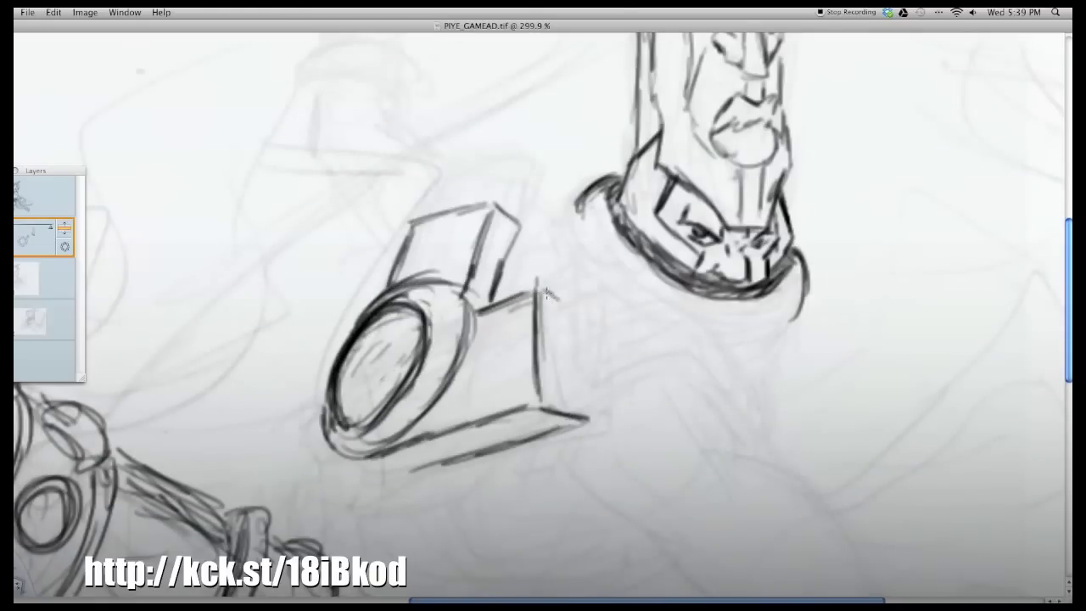
Hatch the box's front face and add a base oval under the ring.
{"action": "mouse_move", "coordinate": [547, 293]}
{"action": "left_mouse_down"}
{"action": "mouse_move", "coordinate": [583, 414]}
{"action": "mouse_move", "coordinate": [555, 398]}
{"action": "left_mouse_up"}
{"action": "left_click_drag", "start_coordinate": [567, 310], "coordinate": [570, 403]}
{"action": "mouse_move", "coordinate": [327, 397]}
{"action": "left_mouse_down"}
{"action": "mouse_move", "coordinate": [278, 441]}
{"action": "mouse_move", "coordinate": [418, 477]}
{"action": "mouse_move", "coordinate": [314, 517]}
{"action": "left_mouse_up"}
{"action": "left_click_drag", "start_coordinate": [356, 480], "coordinate": [326, 539]}
{"action": "left_click_drag", "start_coordinate": [339, 543], "coordinate": [420, 492]}
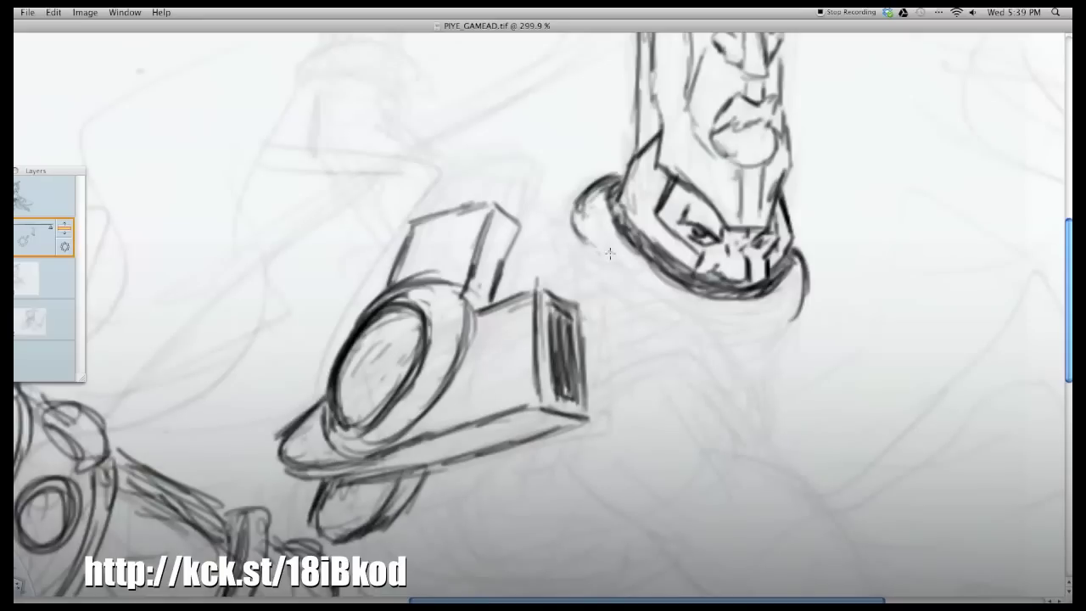
Draw the collar and shoulder pad below the head, reinforcing the box top.
{"action": "left_click_drag", "start_coordinate": [594, 190], "coordinate": [536, 263]}
{"action": "mouse_move", "coordinate": [543, 255]}
{"action": "left_mouse_down"}
{"action": "mouse_move", "coordinate": [691, 316]}
{"action": "mouse_move", "coordinate": [802, 293]}
{"action": "left_mouse_up"}
{"action": "mouse_move", "coordinate": [576, 212]}
{"action": "left_mouse_down"}
{"action": "mouse_move", "coordinate": [547, 258]}
{"action": "mouse_move", "coordinate": [594, 309]}
{"action": "left_mouse_up"}
{"action": "mouse_move", "coordinate": [593, 348]}
{"action": "left_mouse_down"}
{"action": "mouse_move", "coordinate": [713, 335]}
{"action": "mouse_move", "coordinate": [767, 441]}
{"action": "left_mouse_up"}
{"action": "left_click_drag", "start_coordinate": [594, 407], "coordinate": [755, 420]}
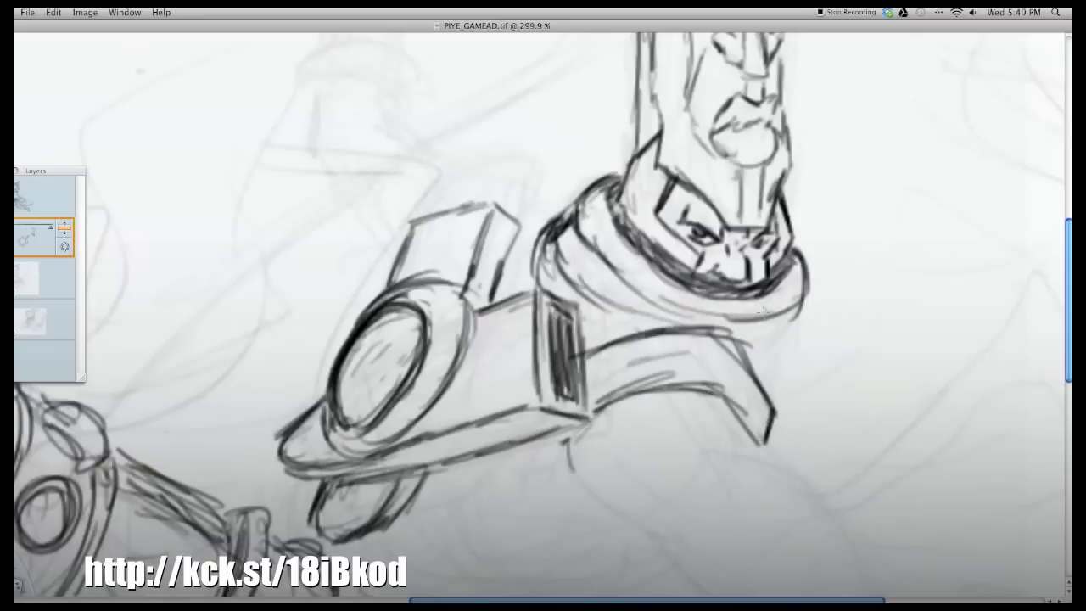
{"action": "left_click_drag", "start_coordinate": [560, 229], "coordinate": [644, 314]}
{"action": "left_click_drag", "start_coordinate": [399, 220], "coordinate": [564, 165]}
Zoom out and ink the raised fist with ring-shaped hilt ends.
{"action": "scroll", "coordinate": [1026, 356], "scroll_direction": "down", "scroll_amount": 3}
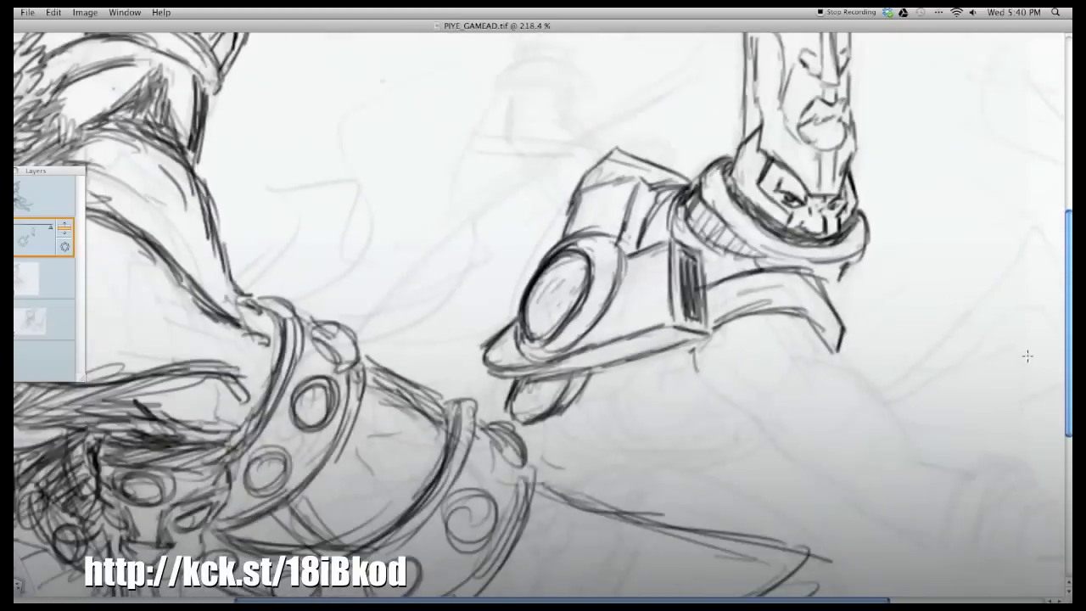
{"action": "scroll", "coordinate": [1026, 356], "scroll_direction": "down", "scroll_amount": 2}
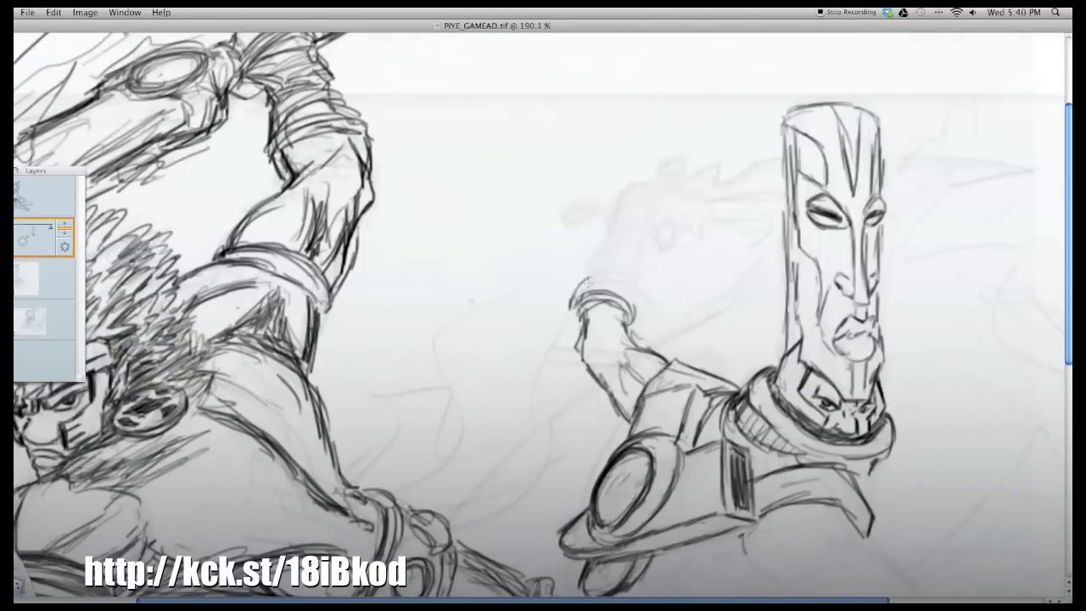
{"action": "left_click_drag", "start_coordinate": [570, 299], "coordinate": [642, 321]}
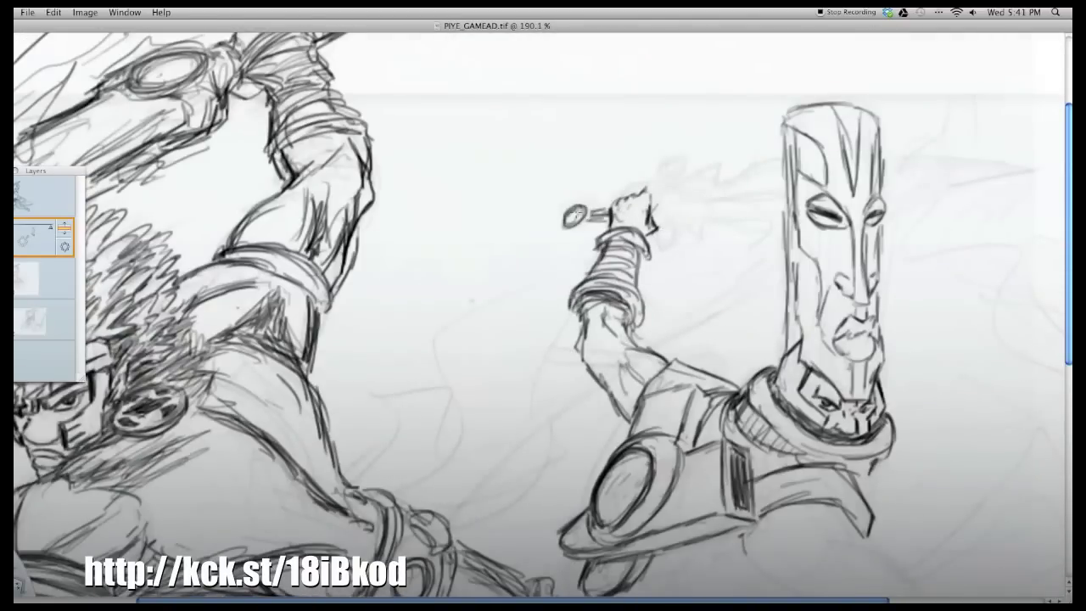
{"action": "left_click_drag", "start_coordinate": [655, 253], "coordinate": [660, 239]}
{"action": "left_click_drag", "start_coordinate": [668, 166], "coordinate": [667, 188]}
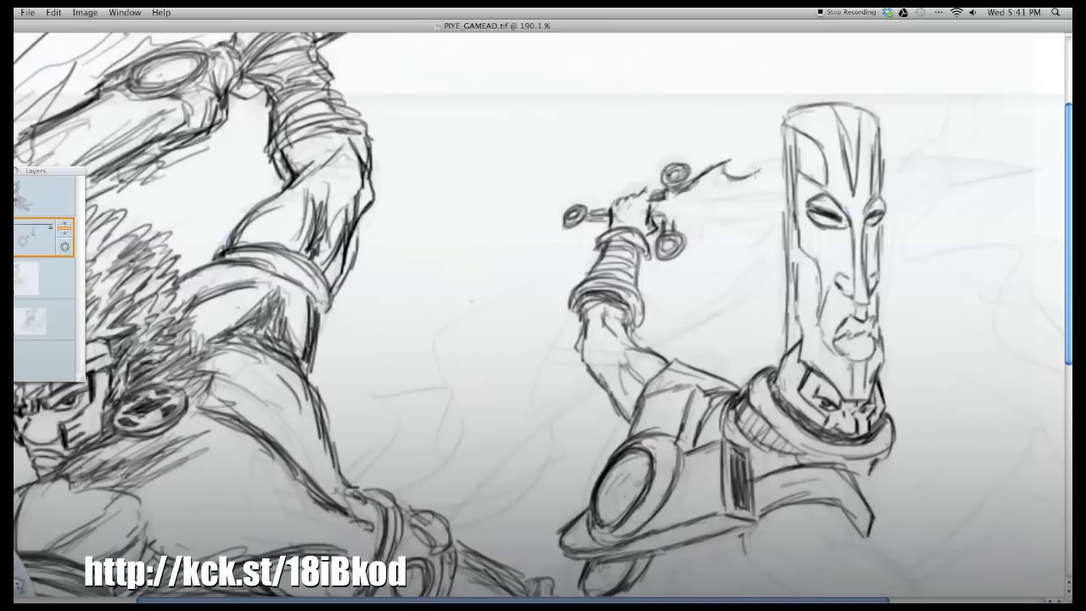
Draw the long sword blade extending behind the mask.
{"action": "left_click_drag", "start_coordinate": [887, 144], "coordinate": [1052, 132]}
{"action": "left_click_drag", "start_coordinate": [885, 193], "coordinate": [1050, 135]}
{"action": "left_click_drag", "start_coordinate": [670, 200], "coordinate": [797, 174]}
{"action": "left_click_drag", "start_coordinate": [883, 161], "coordinate": [1000, 142]}
{"action": "left_click_drag", "start_coordinate": [663, 210], "coordinate": [792, 187]}
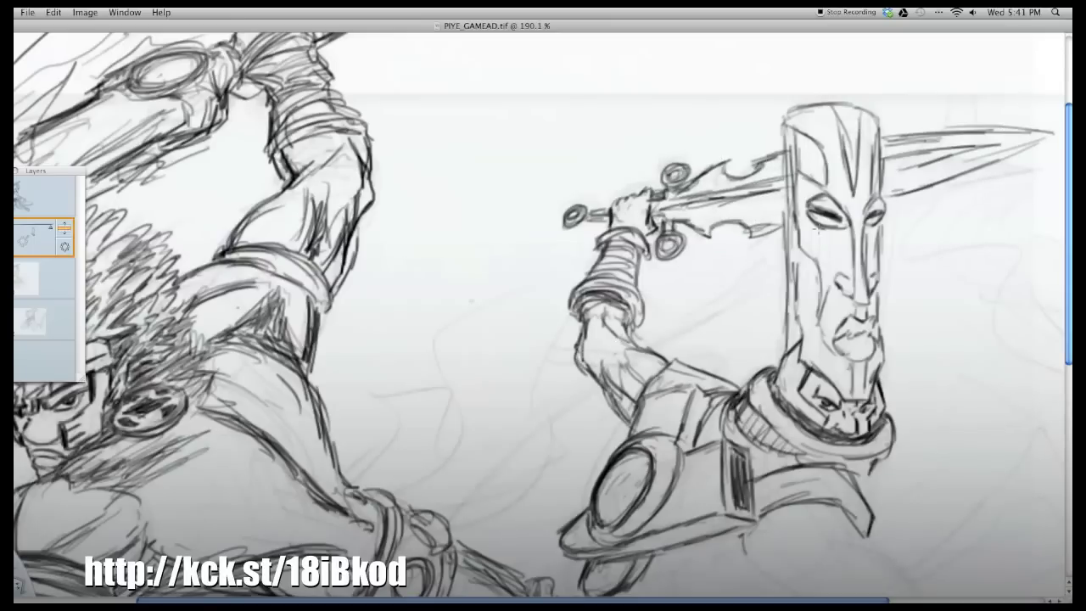
Pan down and sketch a claw below the armored arm.
{"action": "scroll", "coordinate": [972, 328], "scroll_direction": "down", "scroll_amount": 5}
{"action": "left_click_drag", "start_coordinate": [768, 365], "coordinate": [824, 412]}
{"action": "left_click_drag", "start_coordinate": [833, 382], "coordinate": [919, 426]}
{"action": "left_click_drag", "start_coordinate": [860, 373], "coordinate": [933, 457]}
{"action": "left_click_drag", "start_coordinate": [734, 370], "coordinate": [793, 431]}
{"action": "left_click_drag", "start_coordinate": [848, 432], "coordinate": [911, 454]}
{"action": "left_click_drag", "start_coordinate": [772, 404], "coordinate": [857, 470]}
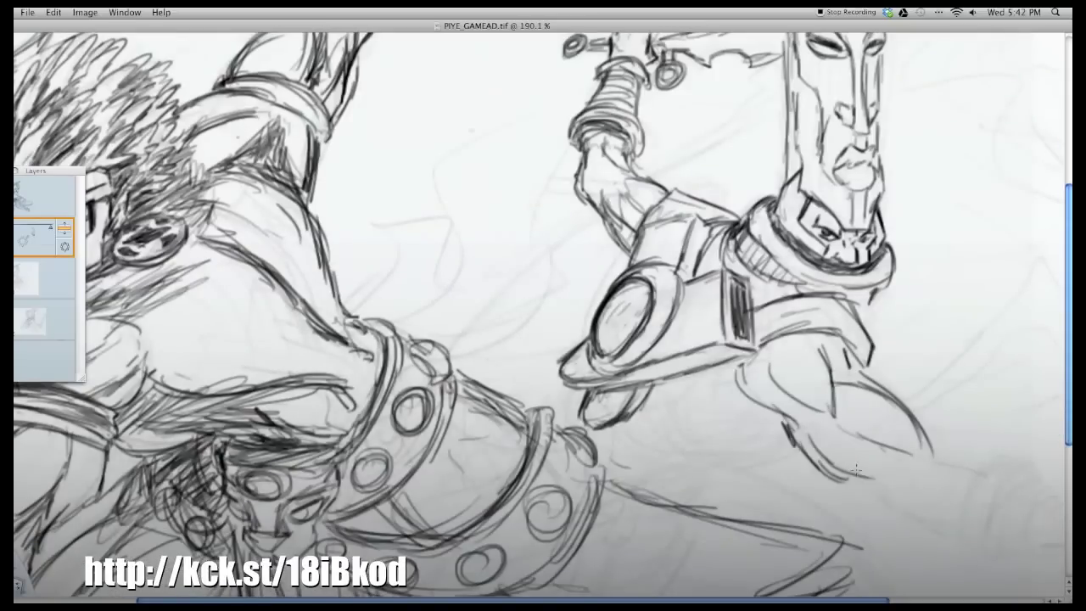
Add contour lines and hatching on the forearm, claw and shape under the armor.
{"action": "left_click_drag", "start_coordinate": [931, 459], "coordinate": [1000, 476]}
{"action": "left_click_drag", "start_coordinate": [748, 337], "coordinate": [863, 383]}
{"action": "left_click_drag", "start_coordinate": [752, 356], "coordinate": [842, 325]}
{"action": "left_click_drag", "start_coordinate": [831, 348], "coordinate": [852, 390]}
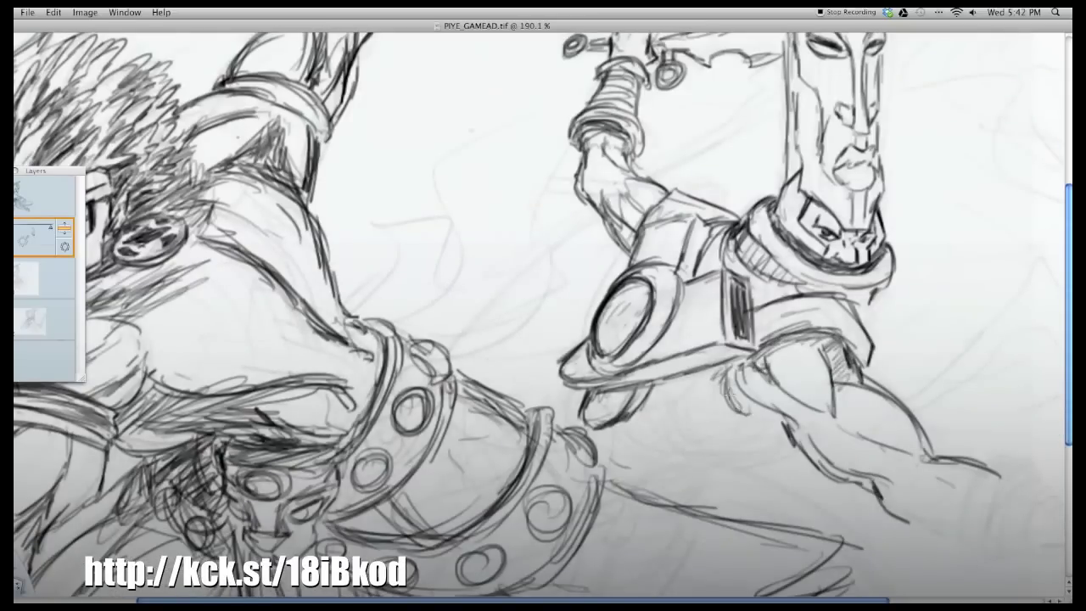
{"action": "left_click_drag", "start_coordinate": [727, 374], "coordinate": [782, 424]}
{"action": "left_click_drag", "start_coordinate": [828, 347], "coordinate": [857, 392]}
{"action": "left_click_drag", "start_coordinate": [713, 378], "coordinate": [652, 465]}
{"action": "left_click_drag", "start_coordinate": [721, 378], "coordinate": [689, 461]}
{"action": "left_click_drag", "start_coordinate": [687, 465], "coordinate": [743, 460]}
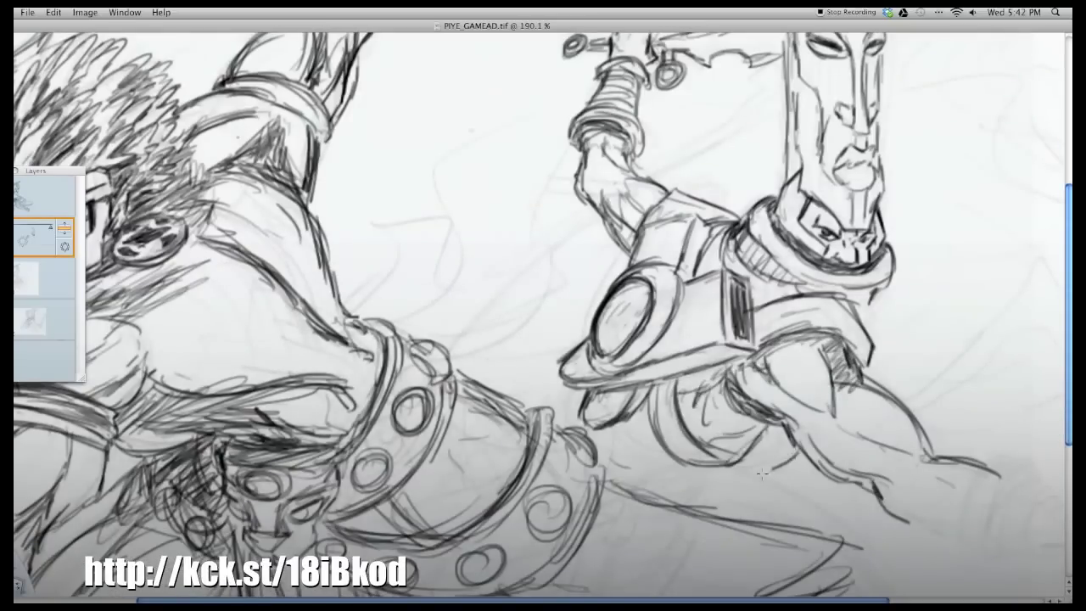
Reorder layers so the warrior's pencil sketch is hidden.
{"action": "scroll", "coordinate": [883, 335], "scroll_direction": "down", "scroll_amount": 3}
{"action": "left_click_drag", "start_coordinate": [30, 195], "coordinate": [38, 238]}
{"action": "mouse_move", "coordinate": [679, 360]}
{"action": "left_mouse_down"}
{"action": "mouse_move", "coordinate": [644, 386]}
{"action": "mouse_move", "coordinate": [696, 374]}
{"action": "left_mouse_up"}
Draw the waist oval, lower torso, foot spike and flowing cape.
{"action": "mouse_move", "coordinate": [653, 335]}
{"action": "left_mouse_down"}
{"action": "mouse_move", "coordinate": [574, 305]}
{"action": "mouse_move", "coordinate": [653, 365]}
{"action": "mouse_move", "coordinate": [692, 422]}
{"action": "left_mouse_up"}
{"action": "left_click_drag", "start_coordinate": [645, 405], "coordinate": [615, 475]}
{"action": "left_click_drag", "start_coordinate": [603, 416], "coordinate": [579, 547]}
{"action": "left_click_drag", "start_coordinate": [579, 547], "coordinate": [678, 446]}
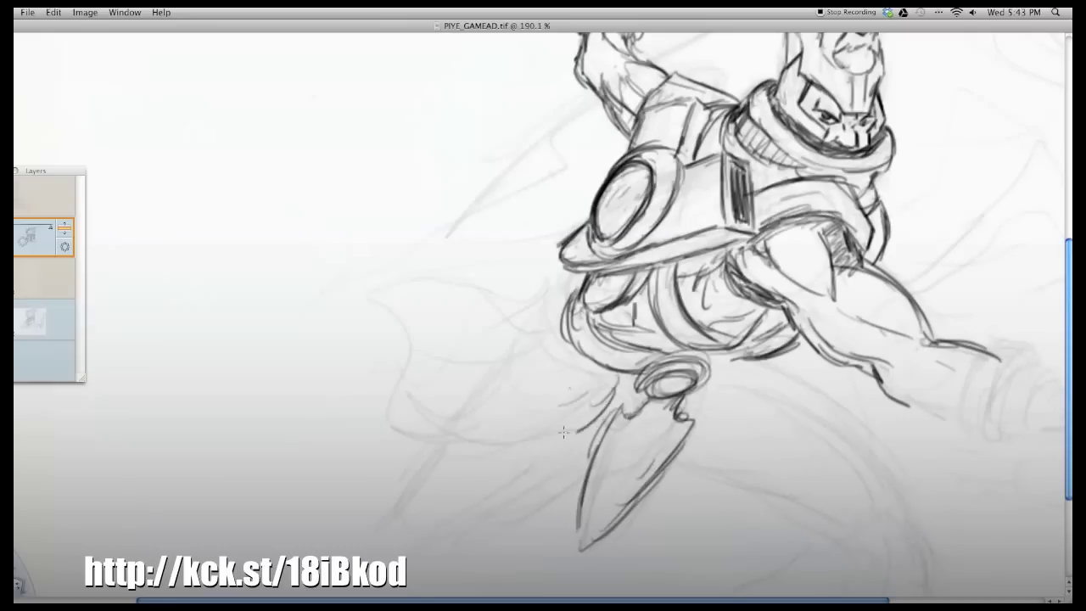
{"action": "left_click_drag", "start_coordinate": [611, 412], "coordinate": [392, 428]}
{"action": "left_click_drag", "start_coordinate": [399, 415], "coordinate": [339, 297]}
{"action": "mouse_move", "coordinate": [339, 297]}
{"action": "left_mouse_down"}
{"action": "mouse_move", "coordinate": [509, 307]}
{"action": "mouse_move", "coordinate": [407, 321]}
{"action": "left_mouse_up"}
Shade the inside of the cape with hatching strokes.
{"action": "left_click_drag", "start_coordinate": [561, 355], "coordinate": [426, 390]}
{"action": "left_click_drag", "start_coordinate": [557, 380], "coordinate": [409, 424]}
{"action": "left_click_drag", "start_coordinate": [616, 373], "coordinate": [510, 431]}
{"action": "left_click_drag", "start_coordinate": [573, 280], "coordinate": [541, 302]}
{"action": "left_click_drag", "start_coordinate": [730, 370], "coordinate": [800, 386]}
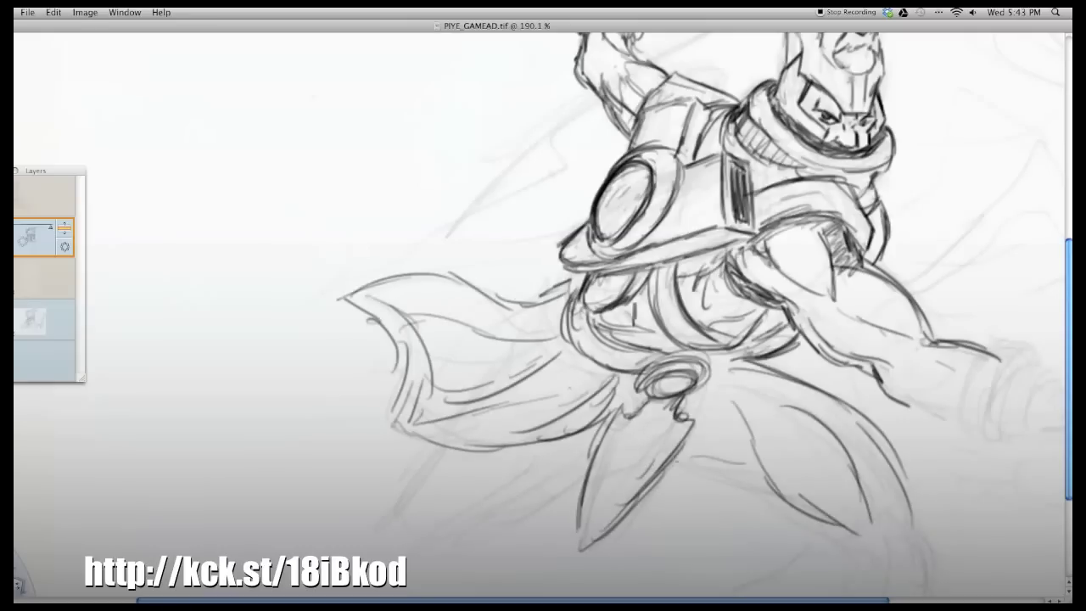
Draw the left leg and boot, plus ground lines under the right foot.
{"action": "scroll", "coordinate": [679, 296], "scroll_direction": "down", "scroll_amount": 5}
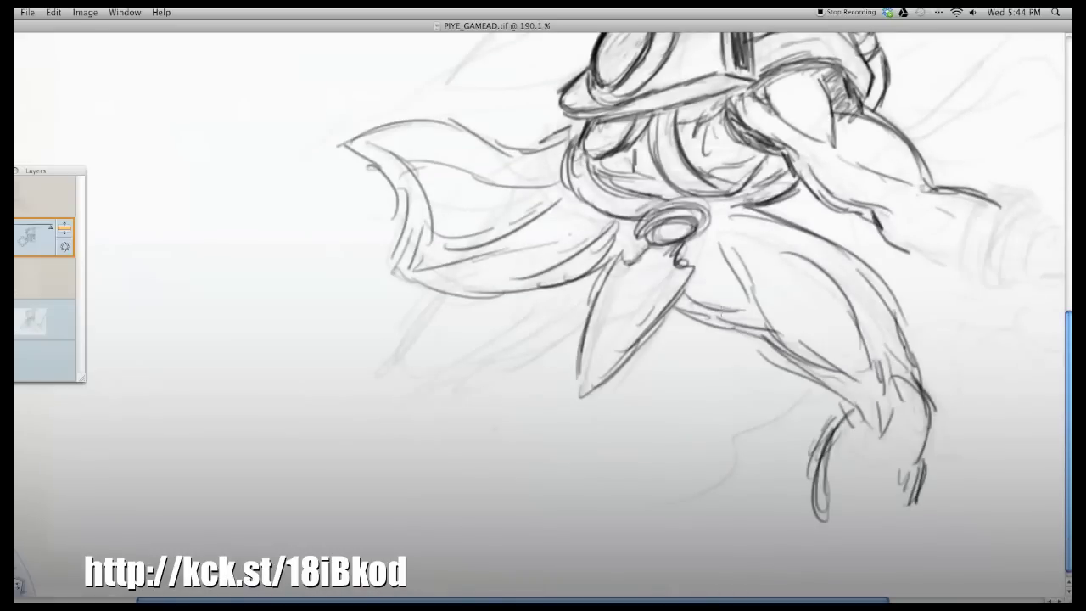
{"action": "left_click_drag", "start_coordinate": [777, 212], "coordinate": [713, 280]}
{"action": "mouse_move", "coordinate": [441, 296]}
{"action": "left_mouse_down"}
{"action": "mouse_move", "coordinate": [398, 373]}
{"action": "mouse_move", "coordinate": [381, 458]}
{"action": "left_mouse_up"}
{"action": "left_click_drag", "start_coordinate": [399, 381], "coordinate": [340, 492]}
{"action": "mouse_move", "coordinate": [801, 500]}
{"action": "left_mouse_down"}
{"action": "mouse_move", "coordinate": [877, 534]}
{"action": "mouse_move", "coordinate": [814, 522]}
{"action": "mouse_move", "coordinate": [933, 560]}
{"action": "left_mouse_up"}
{"action": "left_click_drag", "start_coordinate": [823, 560], "coordinate": [891, 586]}
{"action": "scroll", "coordinate": [543, 305], "scroll_direction": "right", "scroll_amount": 5}
{"action": "scroll", "coordinate": [543, 306], "scroll_direction": "up", "scroll_amount": 5}
{"action": "mouse_move", "coordinate": [768, 386]}
{"action": "left_mouse_down"}
{"action": "mouse_move", "coordinate": [719, 458]}
{"action": "mouse_move", "coordinate": [725, 488]}
{"action": "mouse_move", "coordinate": [772, 399]}
{"action": "mouse_move", "coordinate": [810, 488]}
{"action": "mouse_move", "coordinate": [840, 466]}
{"action": "left_mouse_up"}
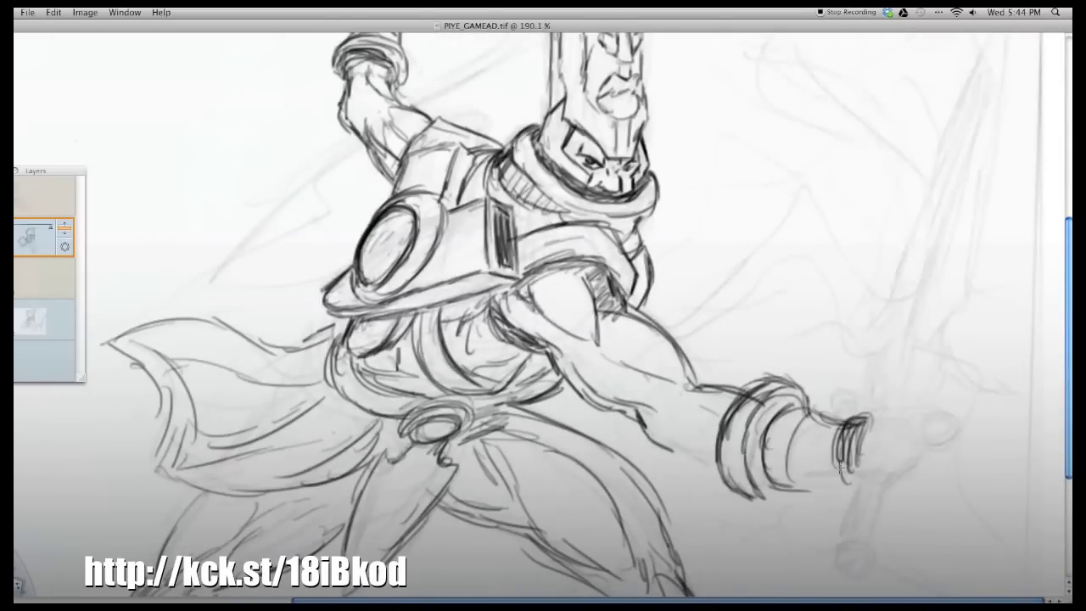
Detail the gauntlet rings and forearm, then draw a clenched fist at its end.
{"action": "left_click_drag", "start_coordinate": [853, 414], "coordinate": [840, 483]}
{"action": "left_click_drag", "start_coordinate": [840, 432], "coordinate": [750, 497]}
{"action": "left_click_drag", "start_coordinate": [653, 424], "coordinate": [721, 407]}
{"action": "scroll", "coordinate": [543, 314], "scroll_direction": "up", "scroll_amount": 3}
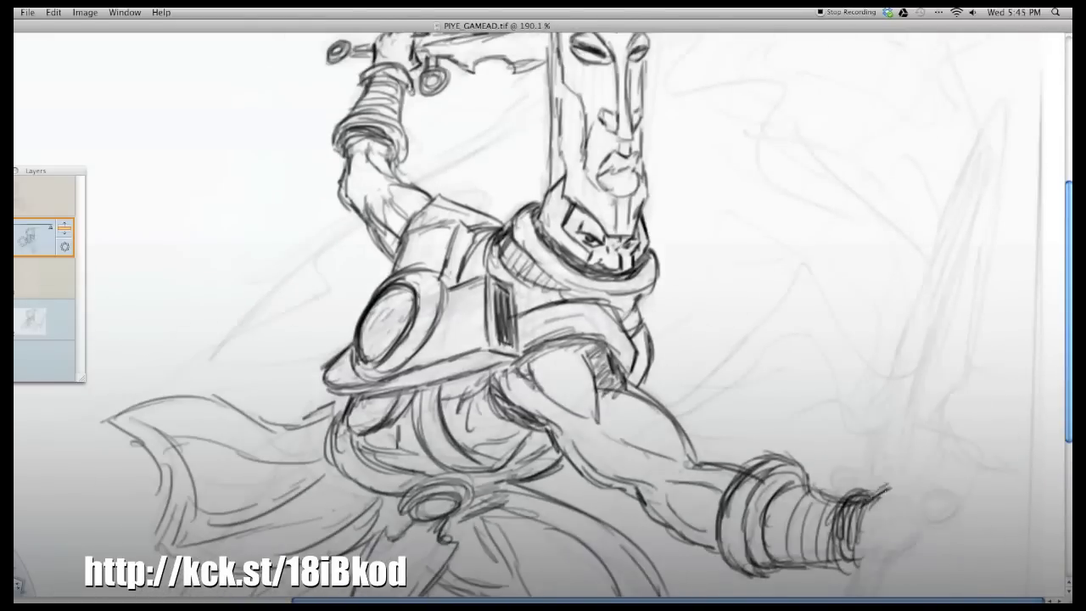
{"action": "mouse_move", "coordinate": [921, 495]}
{"action": "left_mouse_down"}
{"action": "mouse_move", "coordinate": [950, 530]}
{"action": "mouse_move", "coordinate": [884, 575]}
{"action": "left_mouse_up"}
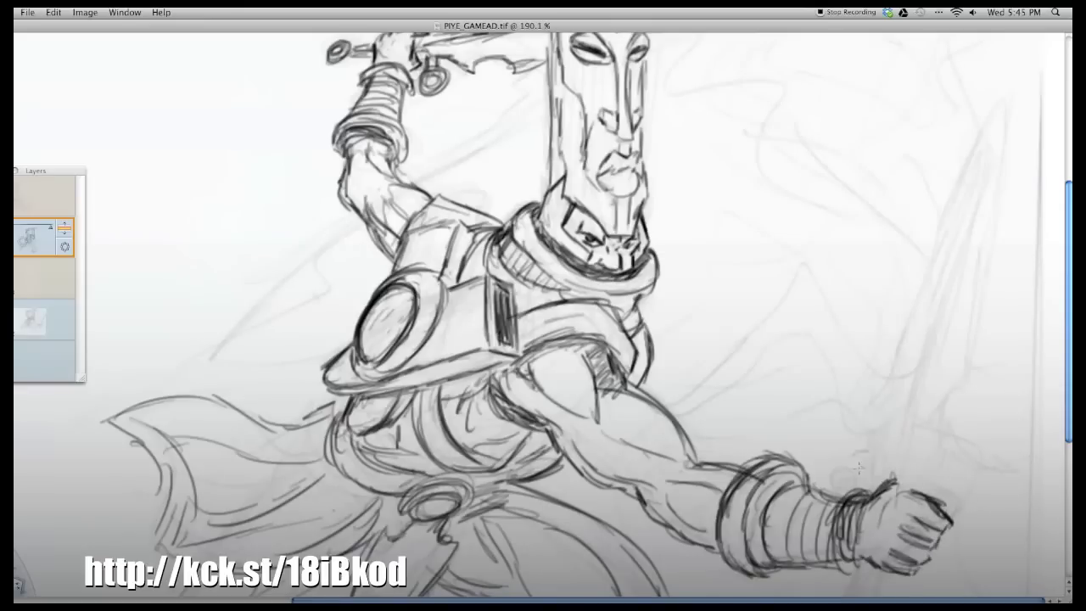
{"action": "left_click_drag", "start_coordinate": [853, 445], "coordinate": [852, 448]}
Draw the second sword's ringed hilt gripped in the fist, with long blade strokes.
{"action": "left_click_drag", "start_coordinate": [955, 481], "coordinate": [975, 501]}
{"action": "mouse_move", "coordinate": [873, 462]}
{"action": "left_mouse_down"}
{"action": "mouse_move", "coordinate": [899, 454]}
{"action": "mouse_move", "coordinate": [839, 518]}
{"action": "left_mouse_up"}
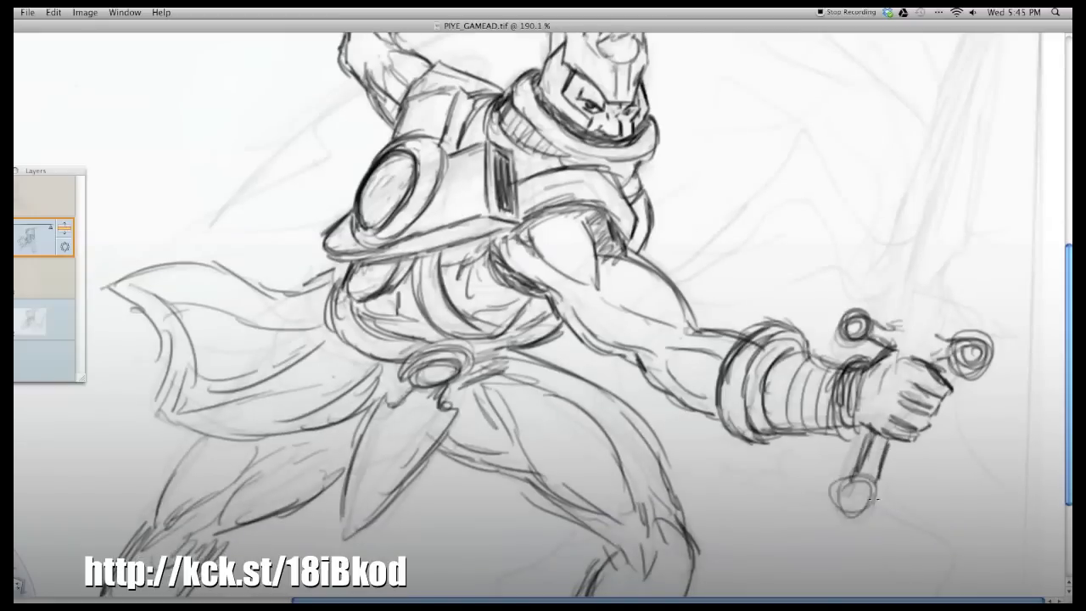
{"action": "mouse_move", "coordinate": [890, 441]}
{"action": "left_mouse_down"}
{"action": "mouse_move", "coordinate": [929, 293]}
{"action": "mouse_move", "coordinate": [1013, 132]}
{"action": "mouse_move", "coordinate": [1047, 357]}
{"action": "mouse_move", "coordinate": [942, 479]}
{"action": "left_mouse_up"}
{"action": "left_click_drag", "start_coordinate": [959, 159], "coordinate": [924, 475]}
{"action": "left_click_drag", "start_coordinate": [1018, 153], "coordinate": [941, 424]}
Sketch flowing, wavy flame shapes around the swordsman.
{"action": "scroll", "coordinate": [941, 424], "scroll_direction": "down", "scroll_amount": 4}
{"action": "scroll", "coordinate": [763, 339], "scroll_direction": "up", "scroll_amount": 8}
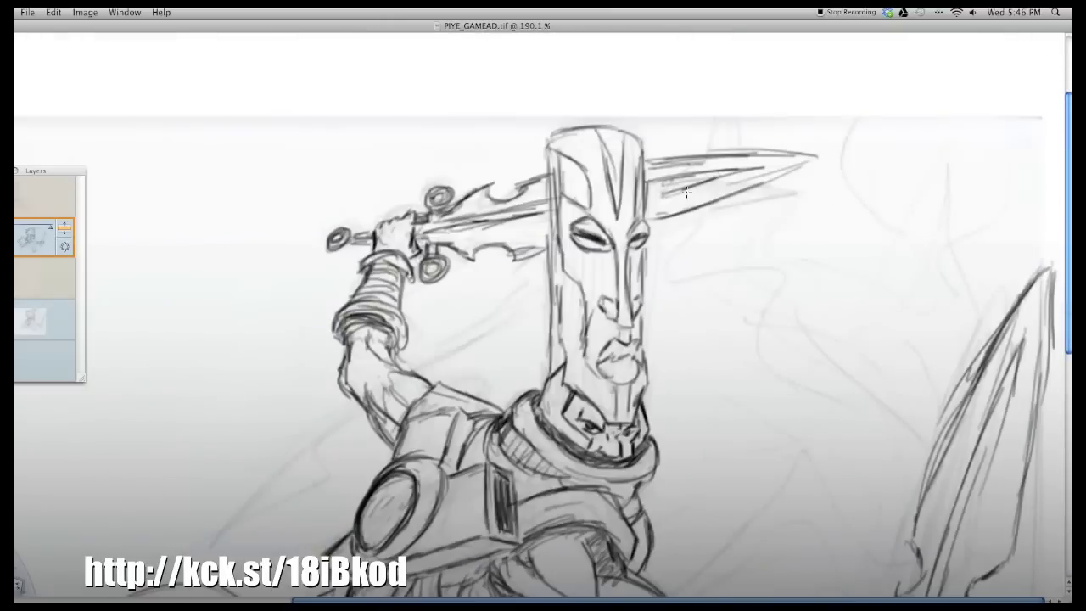
{"action": "left_click_drag", "start_coordinate": [764, 191], "coordinate": [678, 284]}
{"action": "left_click_drag", "start_coordinate": [679, 280], "coordinate": [805, 272]}
{"action": "left_click_drag", "start_coordinate": [653, 331], "coordinate": [789, 437]}
{"action": "left_click_drag", "start_coordinate": [779, 286], "coordinate": [946, 360]}
{"action": "left_click_drag", "start_coordinate": [801, 439], "coordinate": [898, 575]}
{"action": "left_click_drag", "start_coordinate": [509, 236], "coordinate": [521, 297]}
{"action": "left_click_drag", "start_coordinate": [399, 357], "coordinate": [538, 282]}
{"action": "left_click_drag", "start_coordinate": [356, 407], "coordinate": [222, 551]}
{"action": "mouse_move", "coordinate": [712, 339]}
{"action": "left_mouse_down"}
{"action": "mouse_move", "coordinate": [689, 373]}
{"action": "mouse_move", "coordinate": [691, 577]}
{"action": "left_mouse_up"}
{"action": "left_click_drag", "start_coordinate": [730, 399], "coordinate": [890, 576]}
Add flame strokes billowing to the right of and above the mask.
{"action": "left_click_drag", "start_coordinate": [770, 197], "coordinate": [971, 193]}
{"action": "left_click_drag", "start_coordinate": [840, 254], "coordinate": [1047, 331]}
{"action": "left_click_drag", "start_coordinate": [958, 229], "coordinate": [1064, 199]}
{"action": "left_click_drag", "start_coordinate": [1026, 246], "coordinate": [1001, 279]}
{"action": "left_click_drag", "start_coordinate": [670, 135], "coordinate": [721, 47]}
{"action": "left_click_drag", "start_coordinate": [768, 157], "coordinate": [801, 38]}
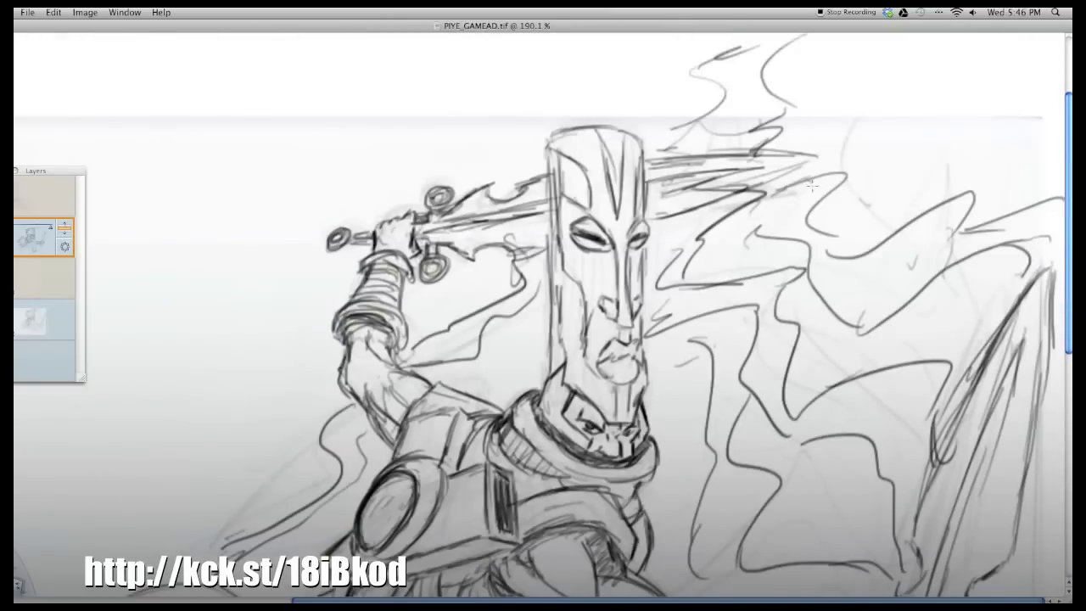
{"action": "left_click_drag", "start_coordinate": [840, 174], "coordinate": [653, 191]}
Add further pencil strokes lower down the flames.
{"action": "scroll", "coordinate": [594, 339], "scroll_direction": "down", "scroll_amount": 10}
{"action": "left_click_drag", "start_coordinate": [1009, 331], "coordinate": [958, 492]}
{"action": "left_click_drag", "start_coordinate": [984, 475], "coordinate": [780, 586]}
{"action": "left_click_drag", "start_coordinate": [882, 203], "coordinate": [747, 246]}
{"action": "left_click_drag", "start_coordinate": [865, 223], "coordinate": [695, 271]}
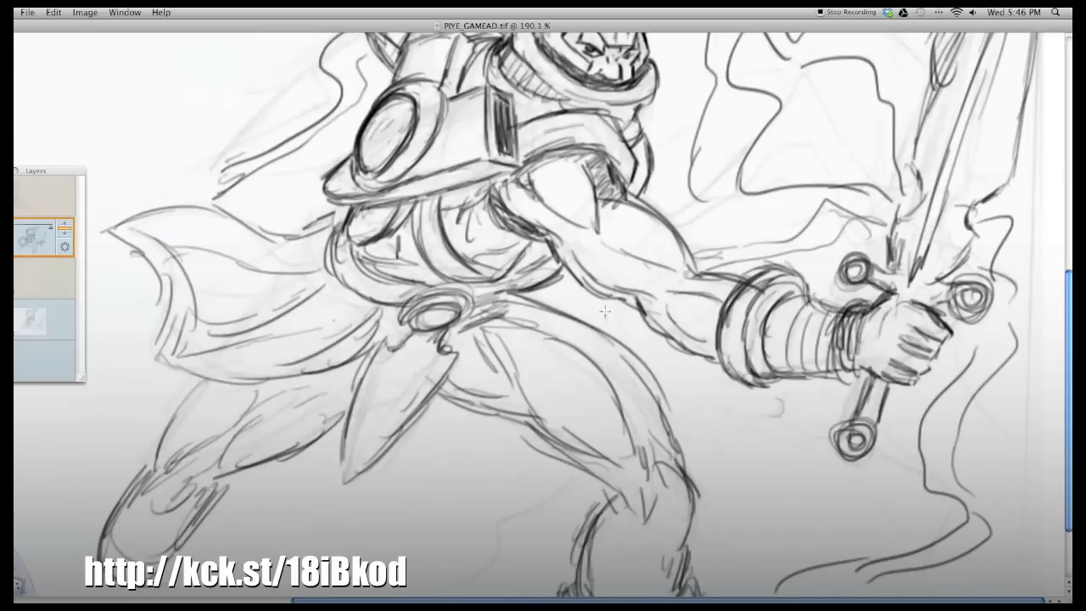